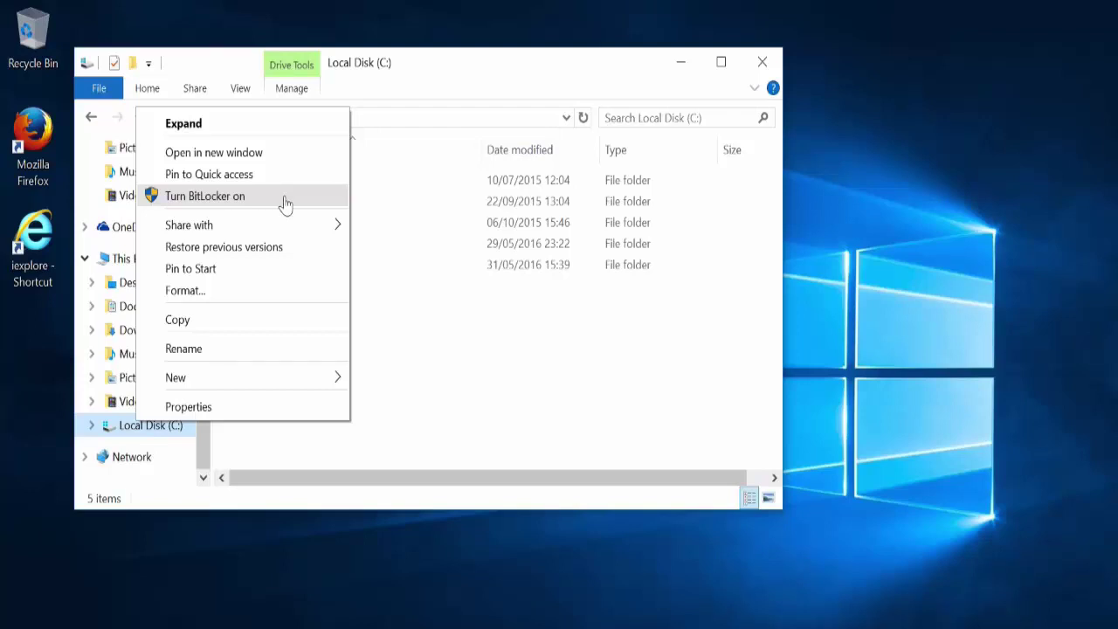
Try to turn on BitLocker for Local Disk (C:)
{"action": "left_click", "coordinate": [131, 432]}
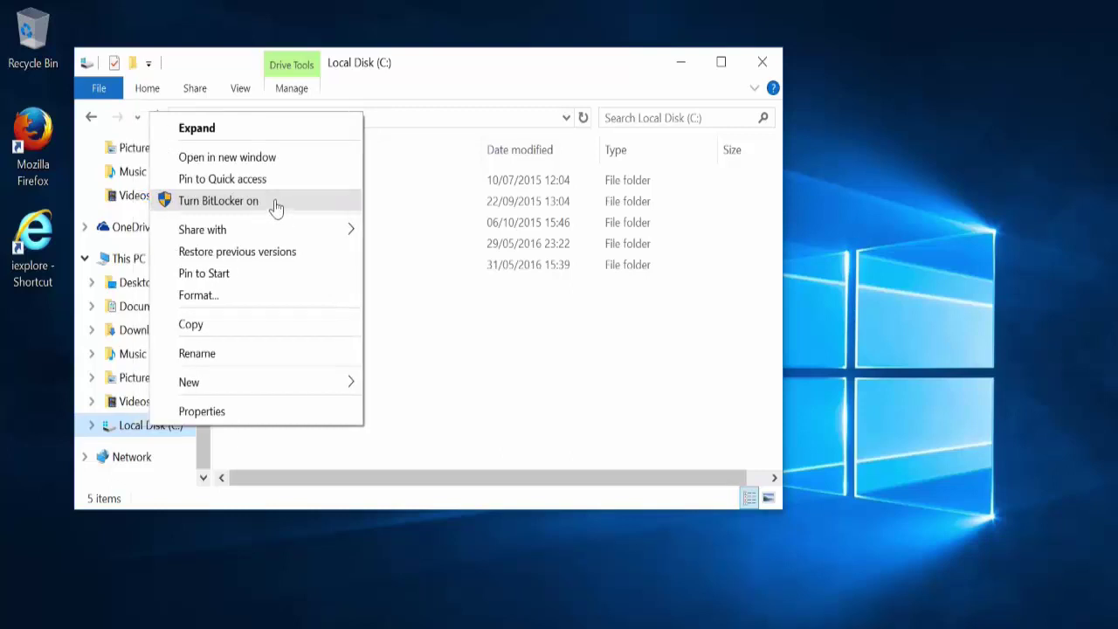
{"action": "left_click", "coordinate": [276, 206]}
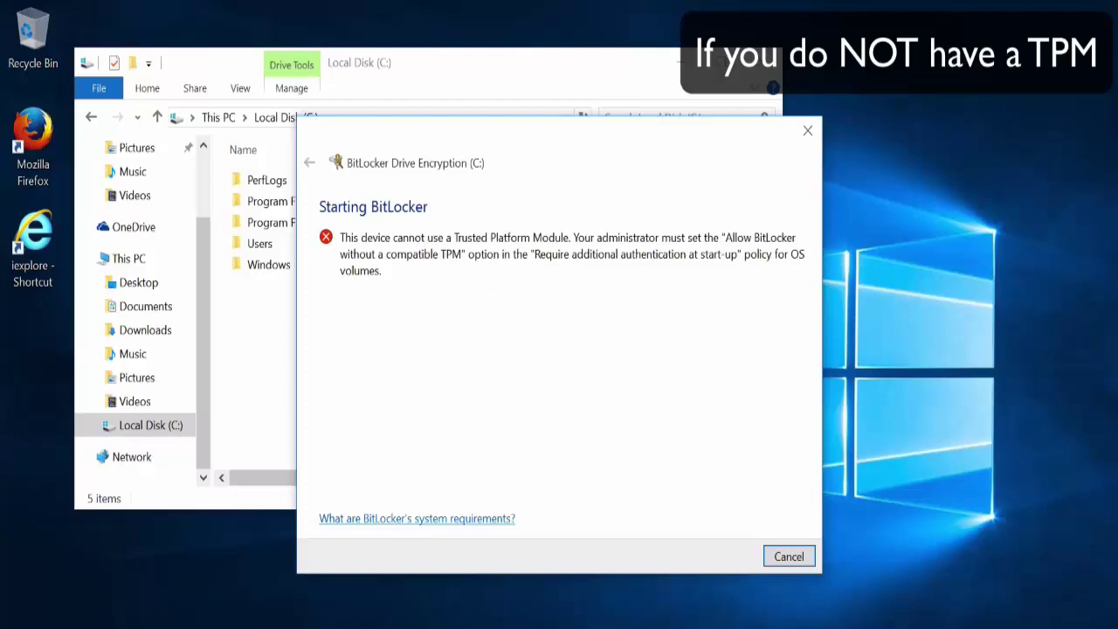
Search Windows for gpedit.msc and open the Local Group Policy Editor
{"action": "left_click", "coordinate": [164, 626]}
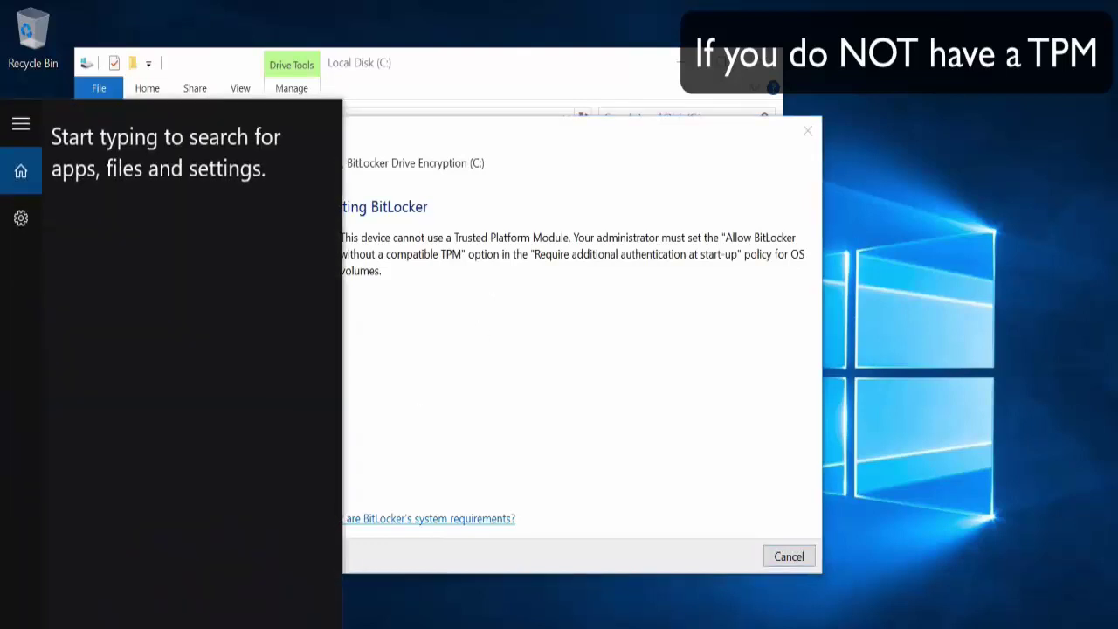
{"action": "type", "text": "gpedit"}
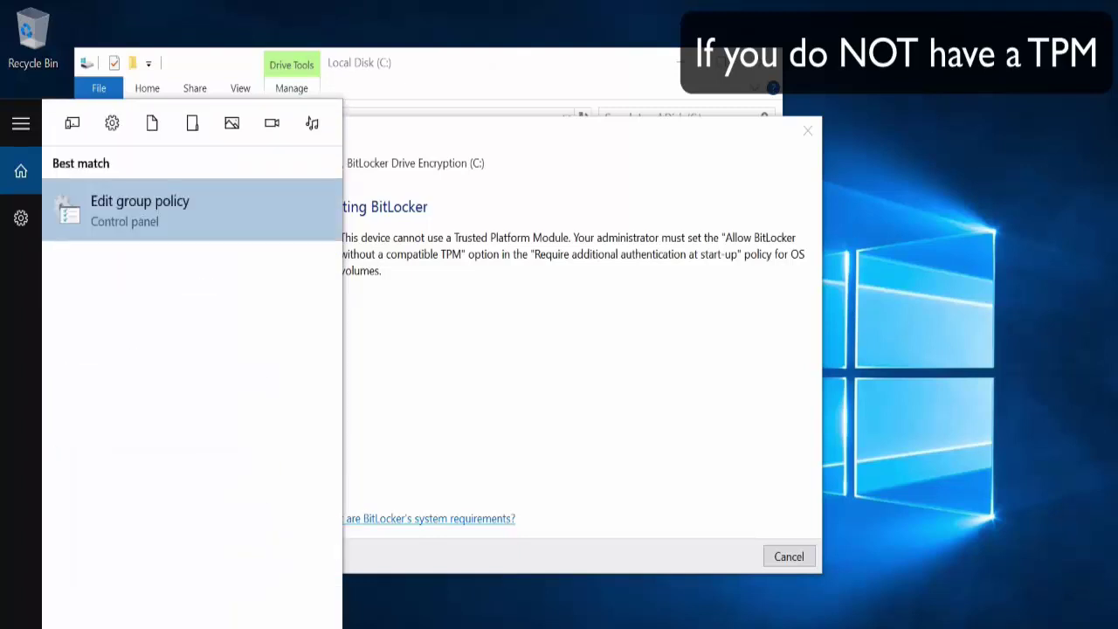
{"action": "type", "text": ".msc"}
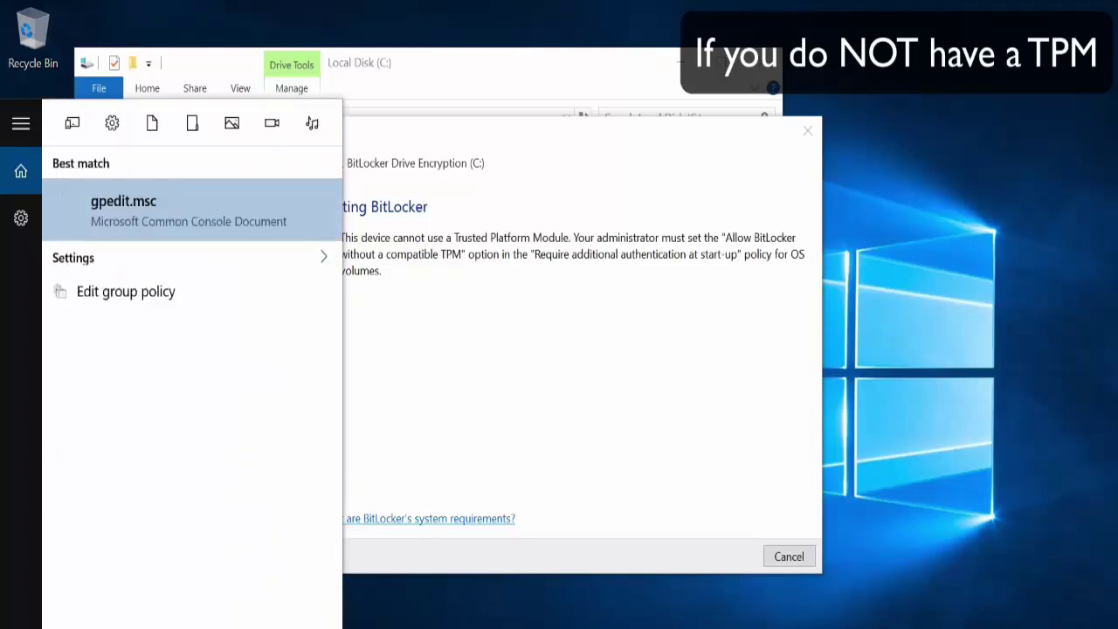
{"action": "left_click", "coordinate": [115, 216]}
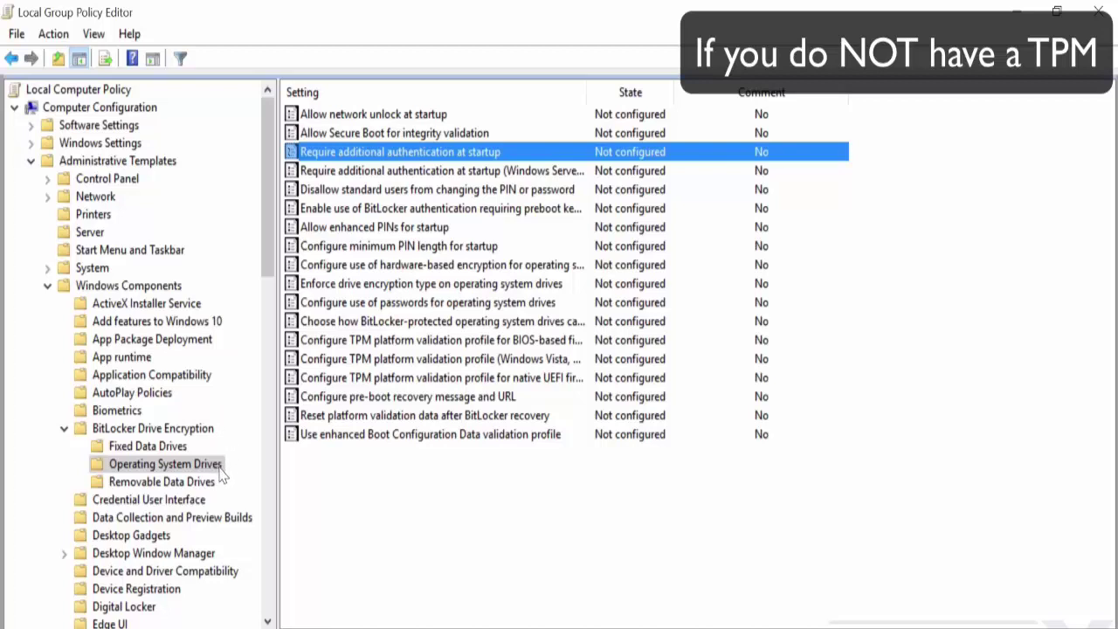
Set the operating system drives policy "Require additional authentication at startup" to Enabled and apply it
{"action": "double_click", "coordinate": [351, 155]}
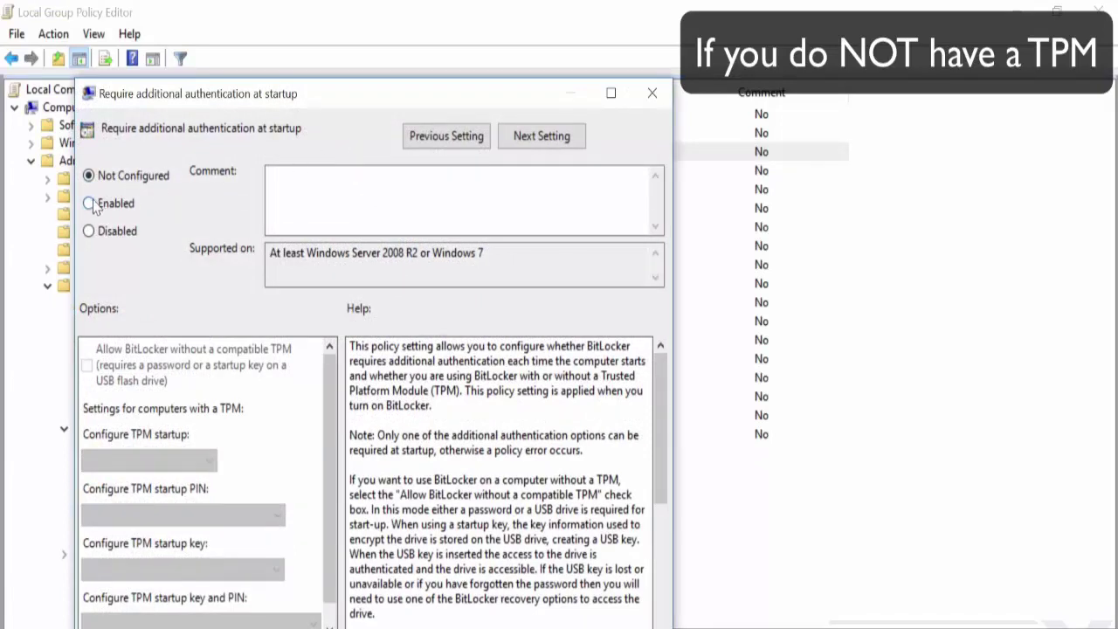
{"action": "left_click", "coordinate": [90, 207]}
{"action": "left_click_drag", "start_coordinate": [321, 93], "coordinate": [344, 33]}
{"action": "left_click", "coordinate": [654, 622]}
{"action": "left_click", "coordinate": [514, 623]}
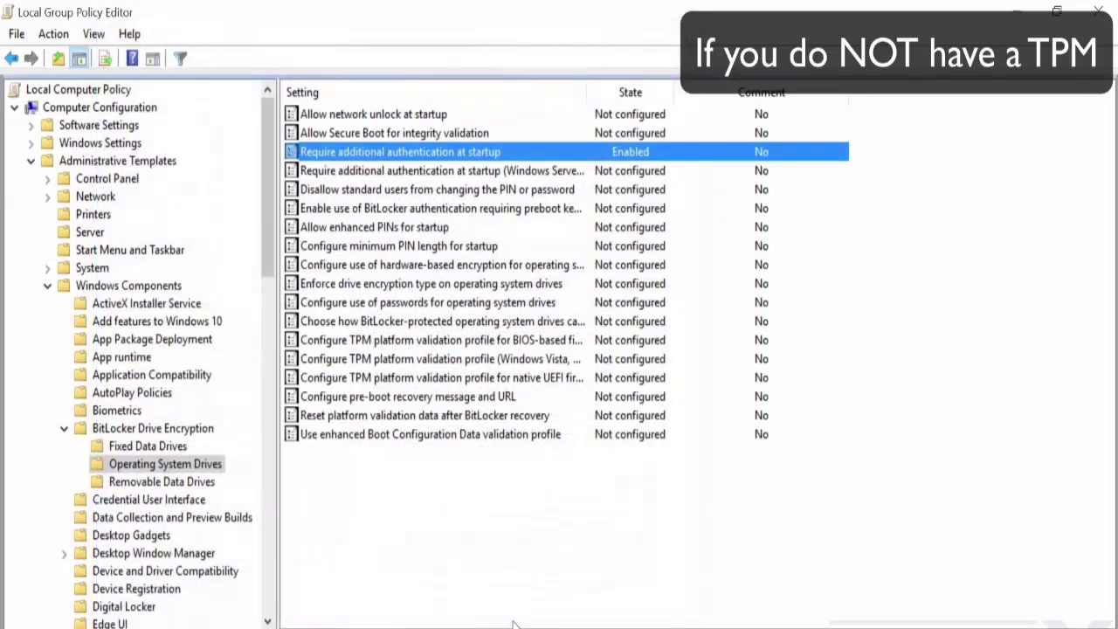
Switch back to File Explorer and start turning on BitLocker for Local Disk (C:)
{"action": "left_click", "coordinate": [450, 624]}
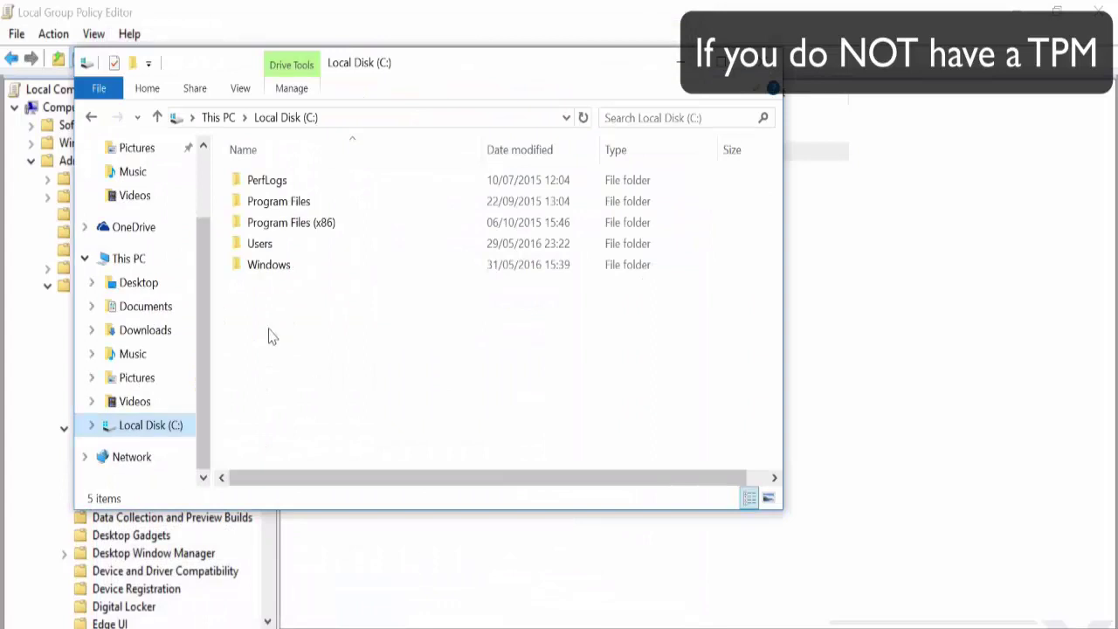
{"action": "right_click", "coordinate": [140, 432]}
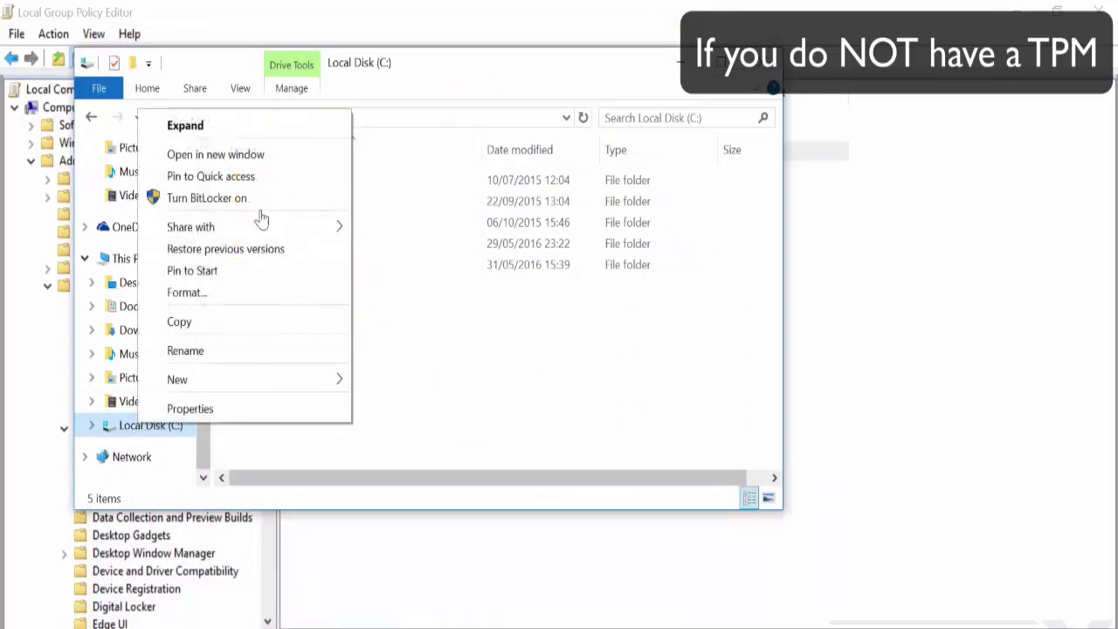
{"action": "left_click", "coordinate": [232, 201]}
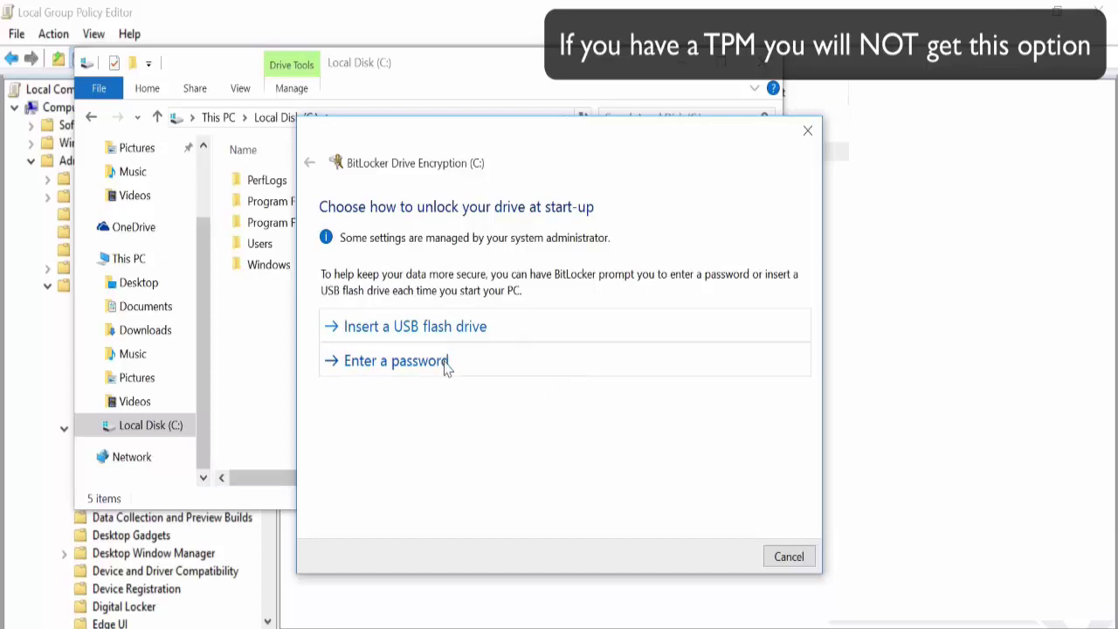
Choose a password as the start-up unlock method, then enter and confirm the drive password
{"action": "left_click", "coordinate": [446, 363]}
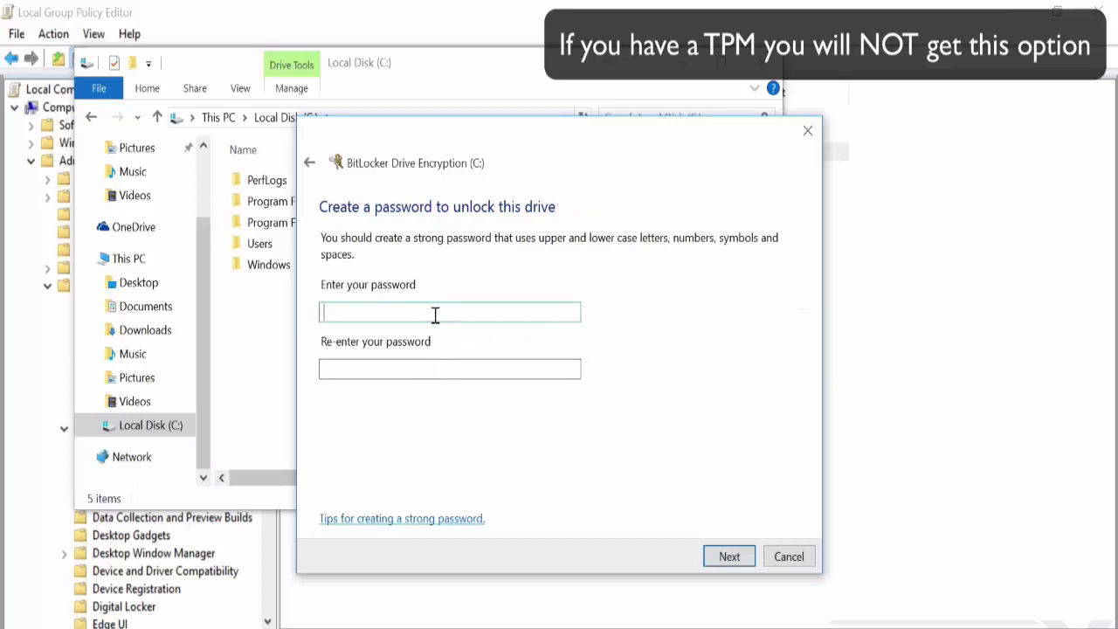
{"action": "type", "text": "●●●●●●●●●●●●●●"}
{"action": "key", "text": "Tab"}
{"action": "type", "text": "●●●●●●●●●●●●●●"}
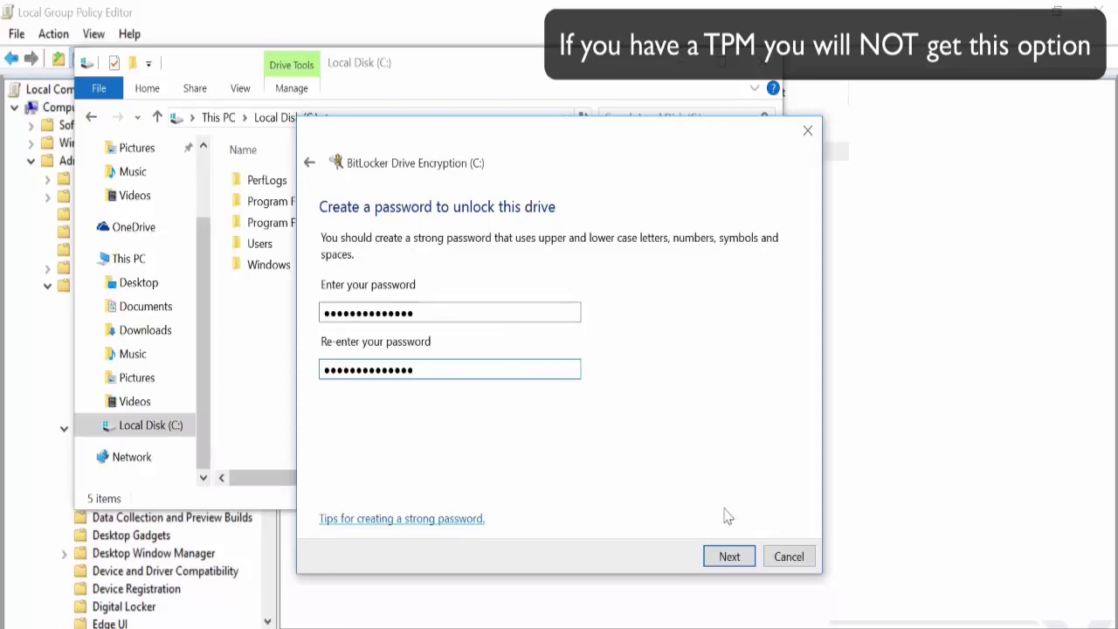
{"action": "left_click", "coordinate": [727, 556]}
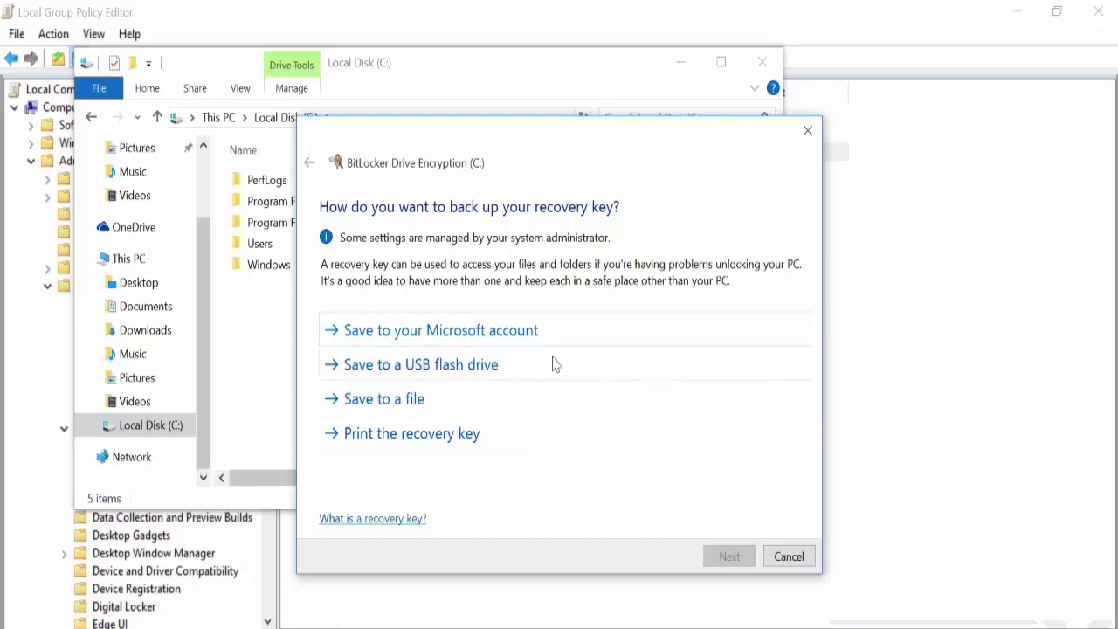
Back up the BitLocker recovery key by saving it as a text file on the SPINRITE (E:) drive
{"action": "left_click", "coordinate": [407, 408]}
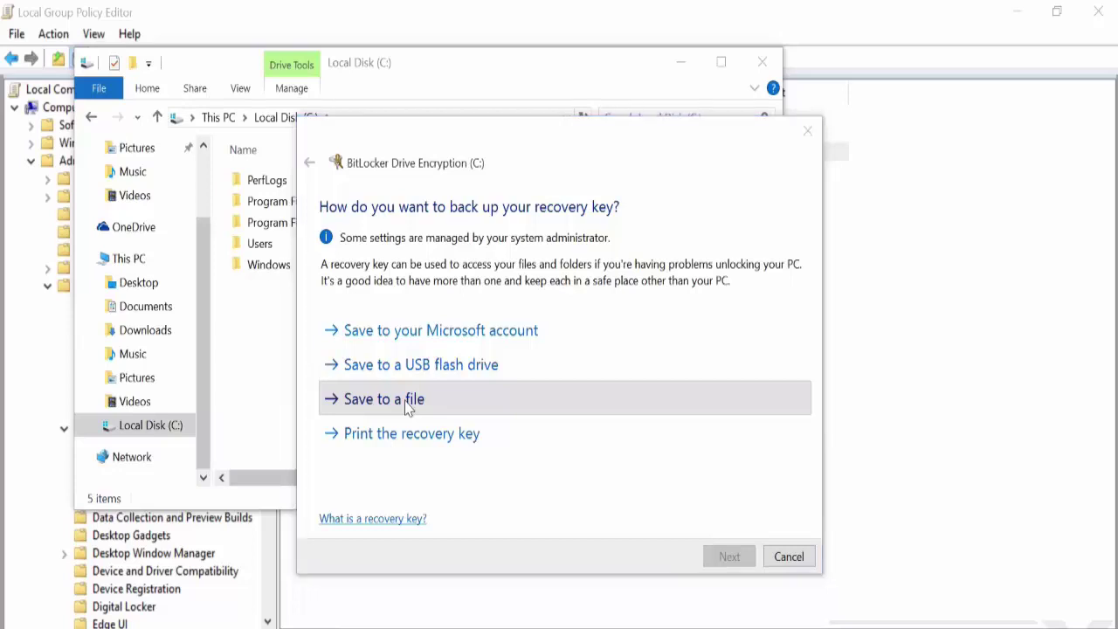
{"action": "left_click_drag", "start_coordinate": [437, 332], "coordinate": [430, 447]}
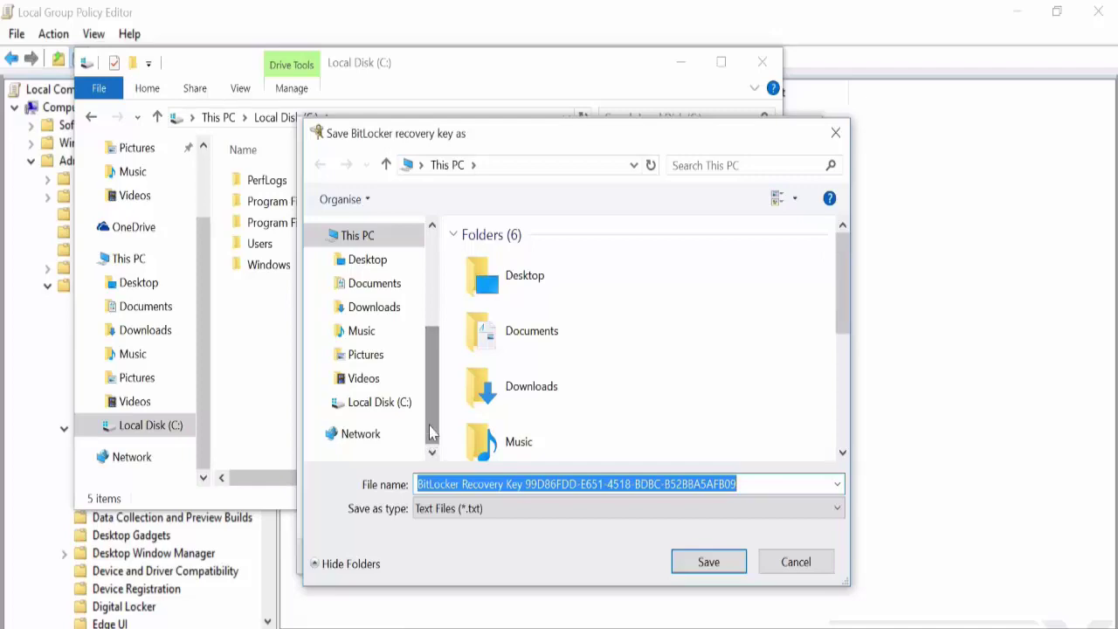
{"action": "left_click", "coordinate": [367, 428]}
{"action": "left_click", "coordinate": [709, 562]}
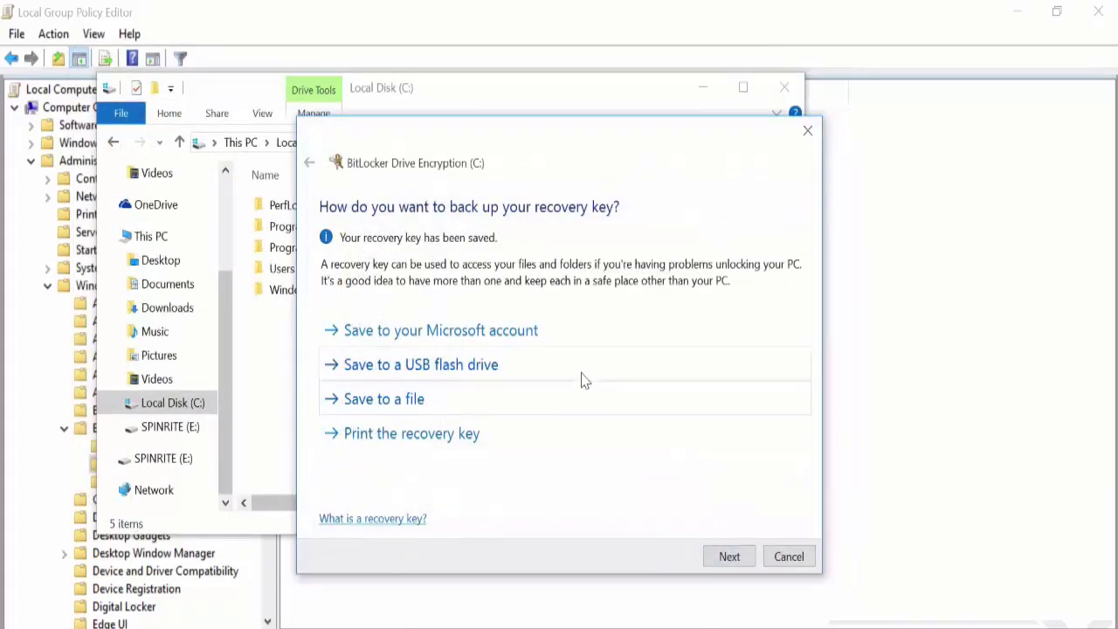
Open the saved recovery key file on the SPINRITE (E:) drive to check its contents
{"action": "left_click", "coordinate": [175, 430]}
{"action": "double_click", "coordinate": [313, 206]}
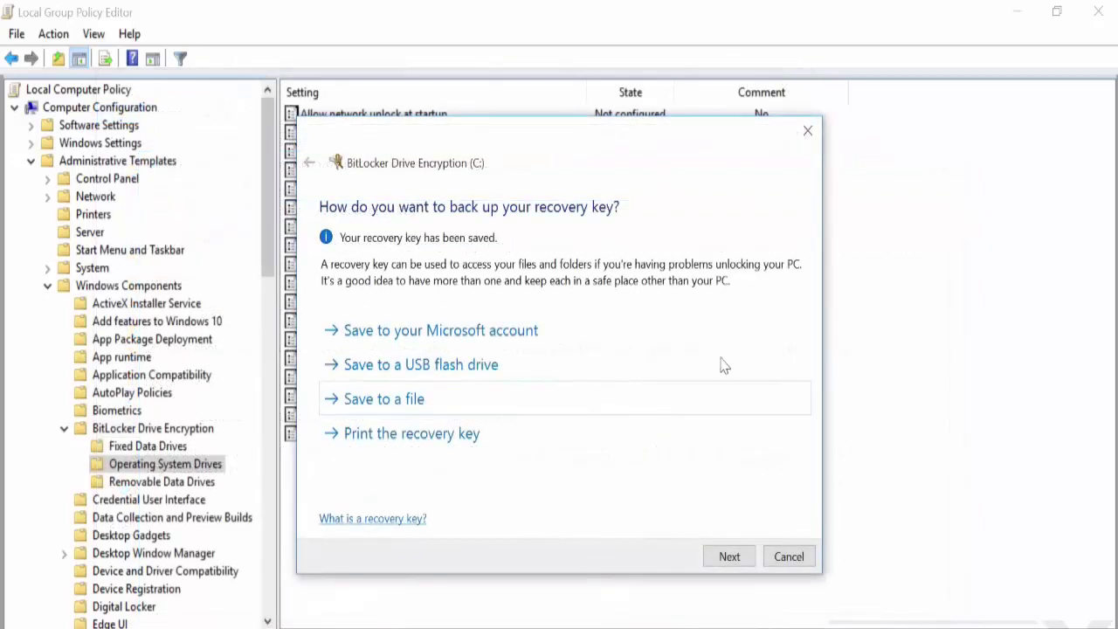
Choose to encrypt used disk space only and continue with the BitLocker system check turned on
{"action": "left_click", "coordinate": [730, 559]}
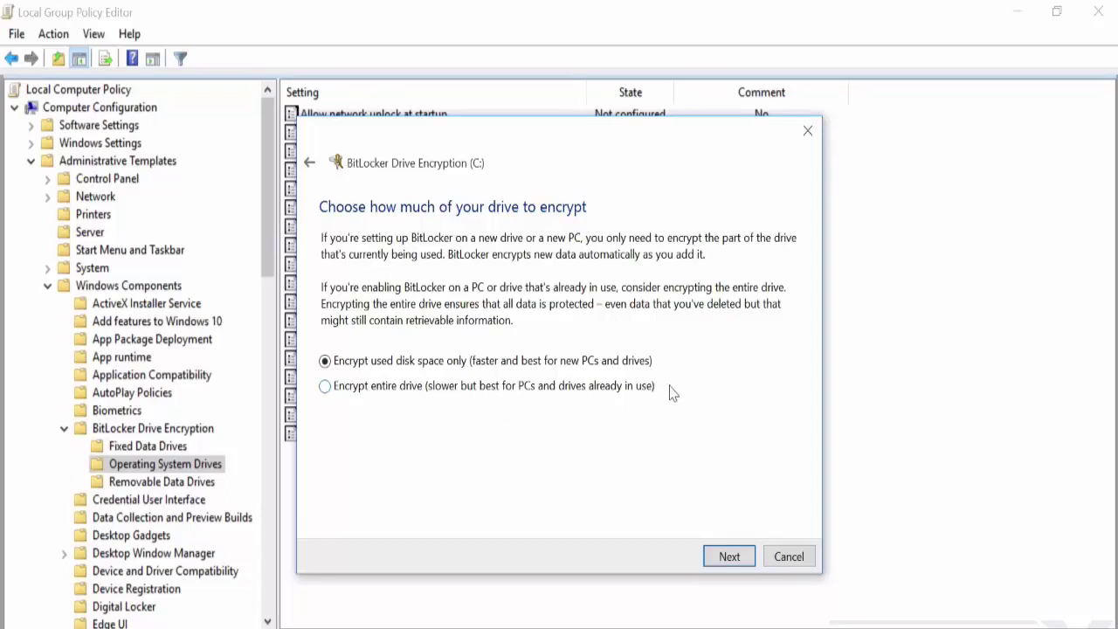
{"action": "left_click", "coordinate": [326, 388]}
{"action": "left_click", "coordinate": [325, 361]}
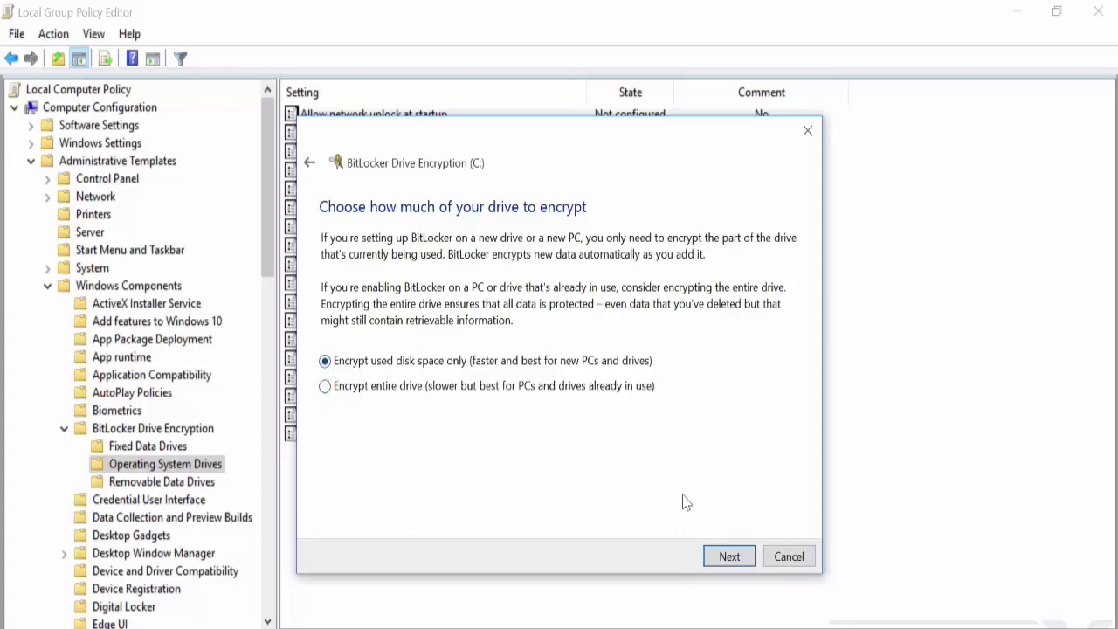
{"action": "left_click", "coordinate": [731, 559]}
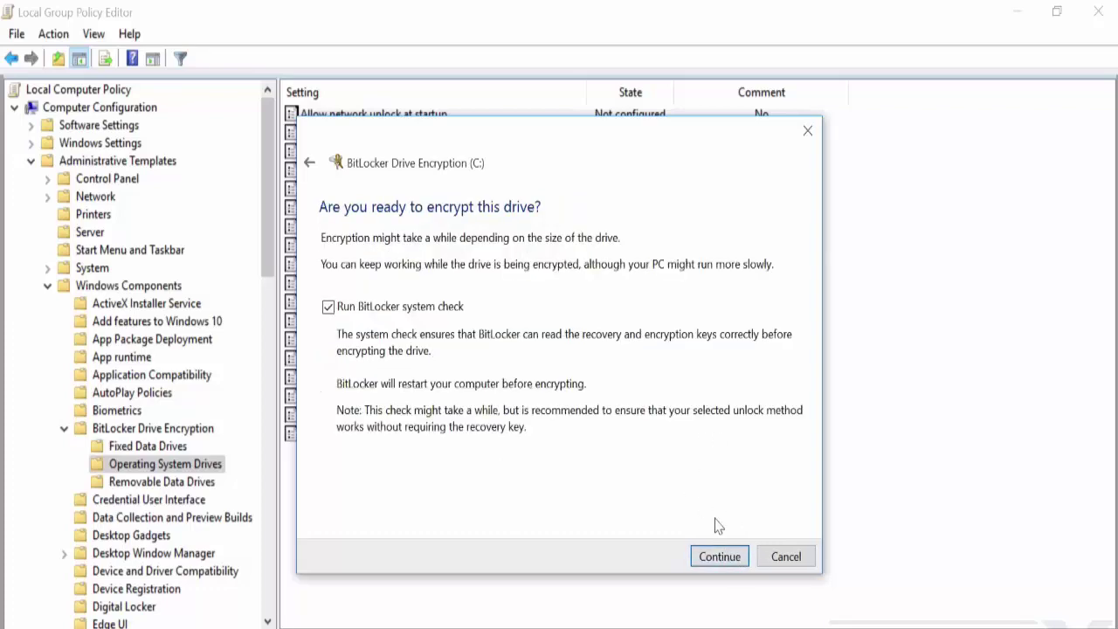
{"action": "left_click", "coordinate": [722, 556]}
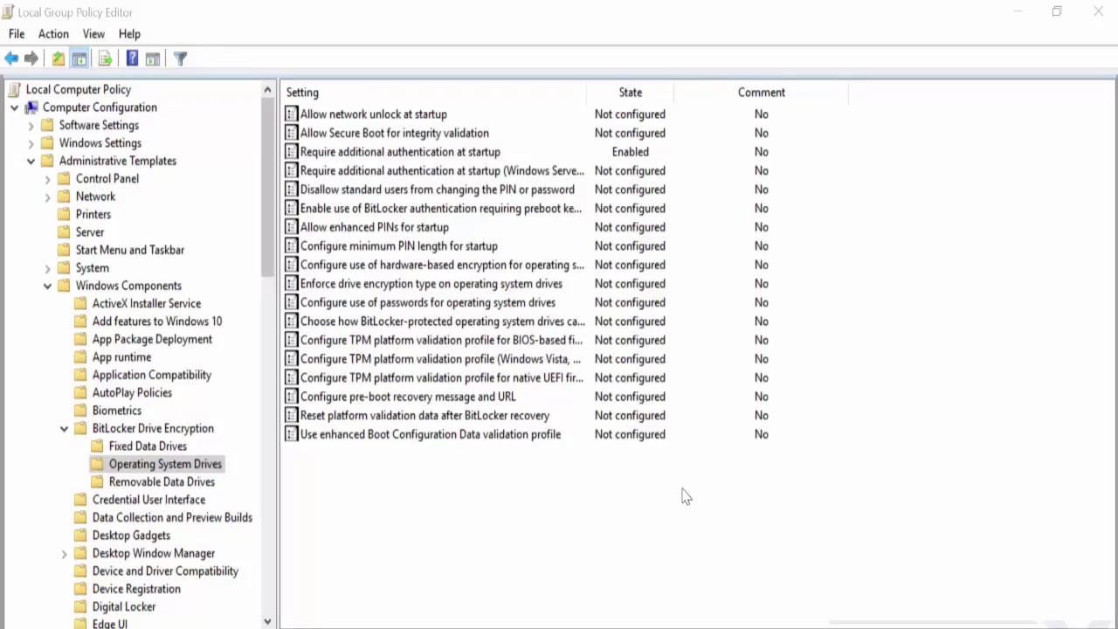
Restart the computer to run the BitLocker system check
{"action": "key", "text": "super"}
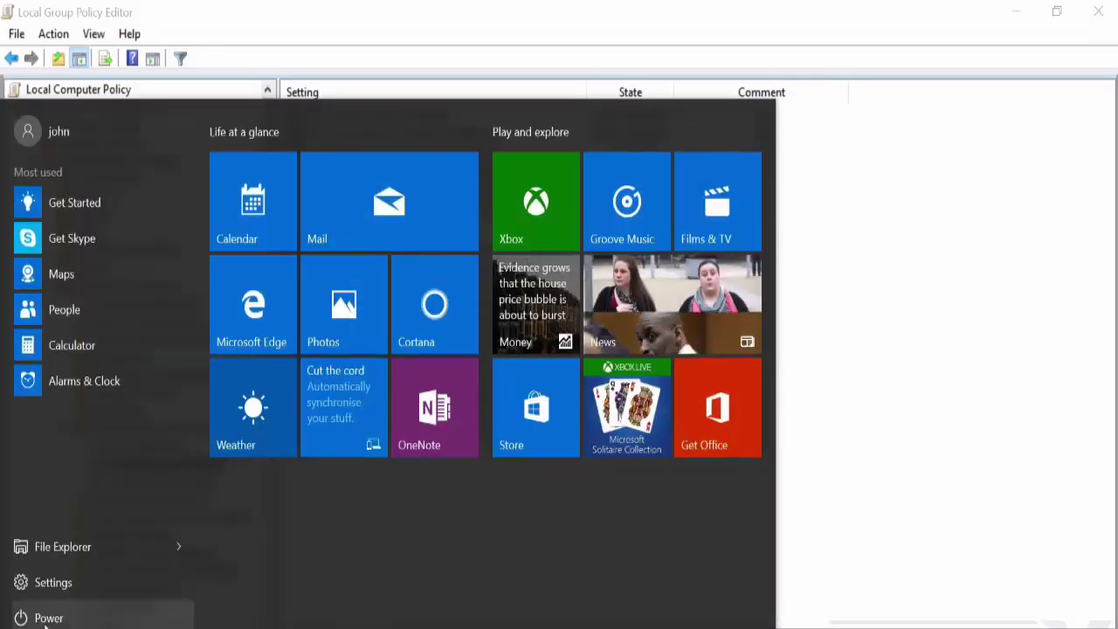
{"action": "left_click", "coordinate": [51, 618]}
{"action": "left_click", "coordinate": [120, 578]}
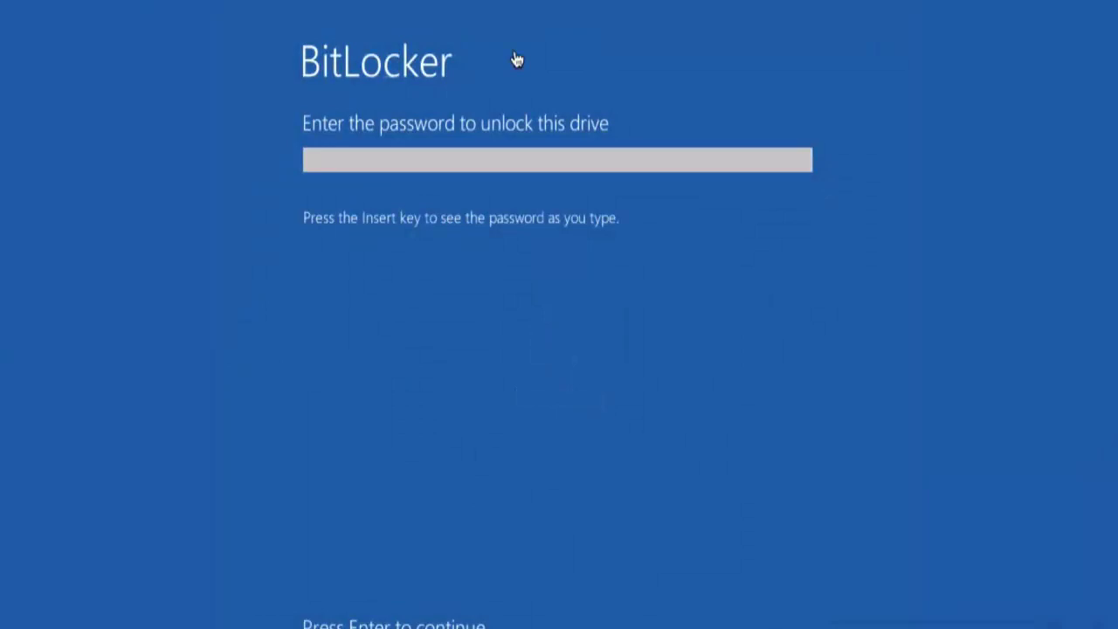
Unlock the drive at start-up by entering the BitLocker password
{"action": "left_click", "coordinate": [374, 166]}
{"action": "type", "text": "*************"}
{"action": "key", "text": "Return"}
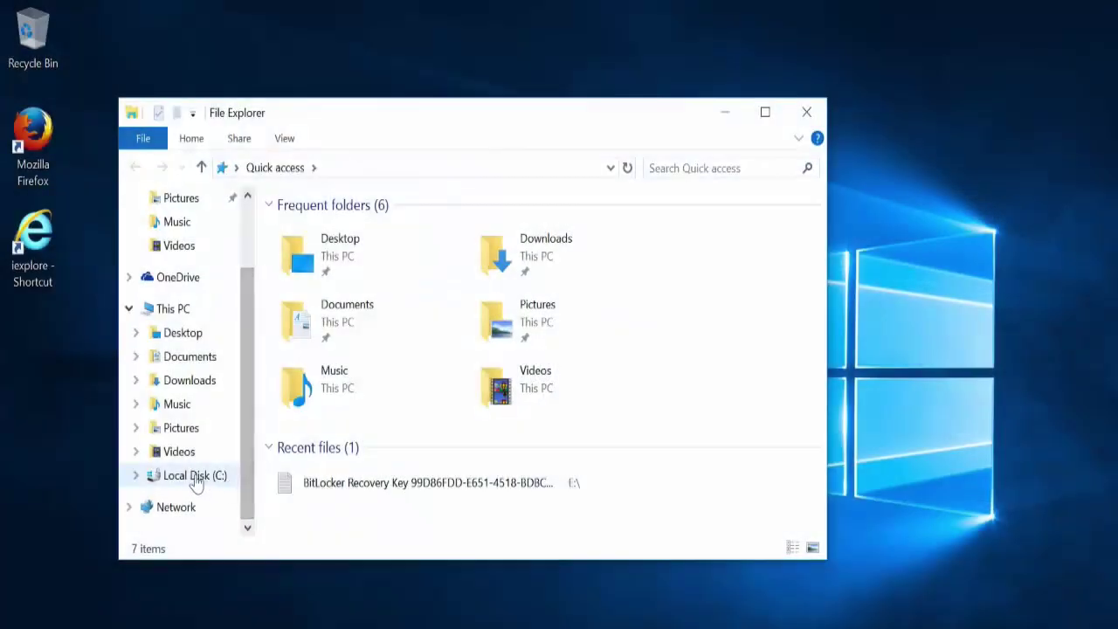
Open the BitLocker management page for Local Disk (C:) to check its encryption status
{"action": "right_click", "coordinate": [196, 483]}
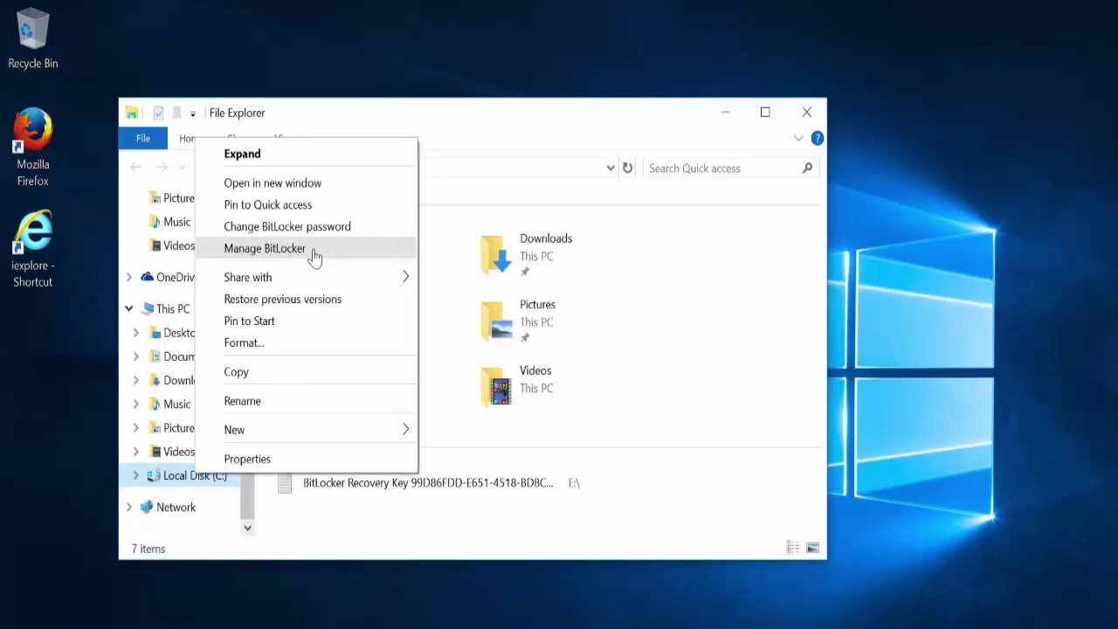
{"action": "left_click", "coordinate": [265, 249]}
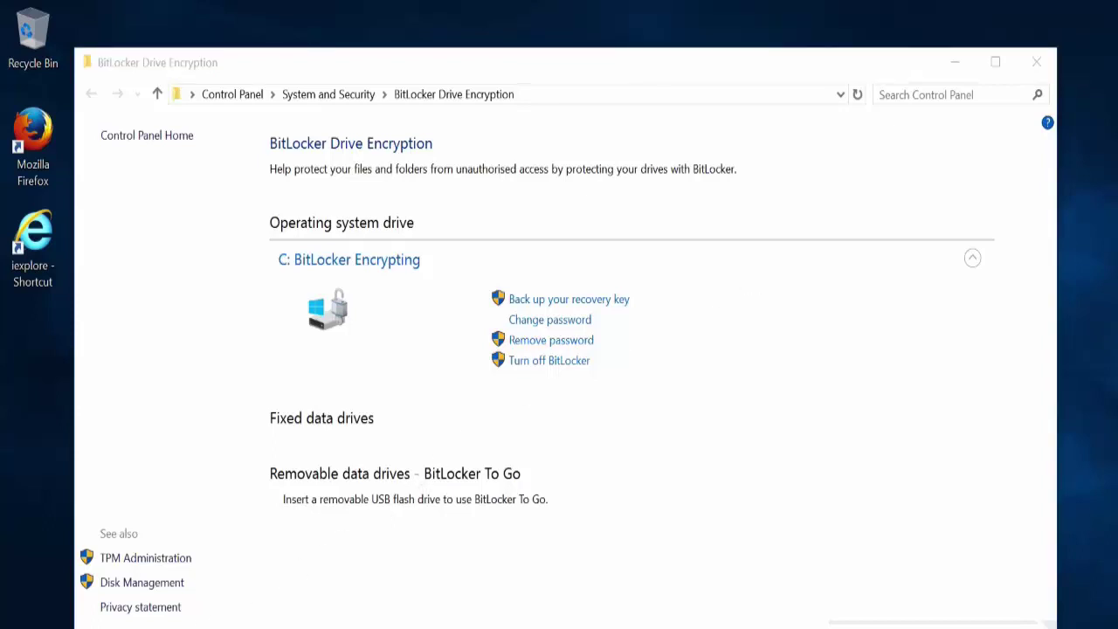
Search Windows for gpedit.msc, open the Local Group Policy Editor, maximize it and widen its tree pane
{"action": "key", "text": "super+s"}
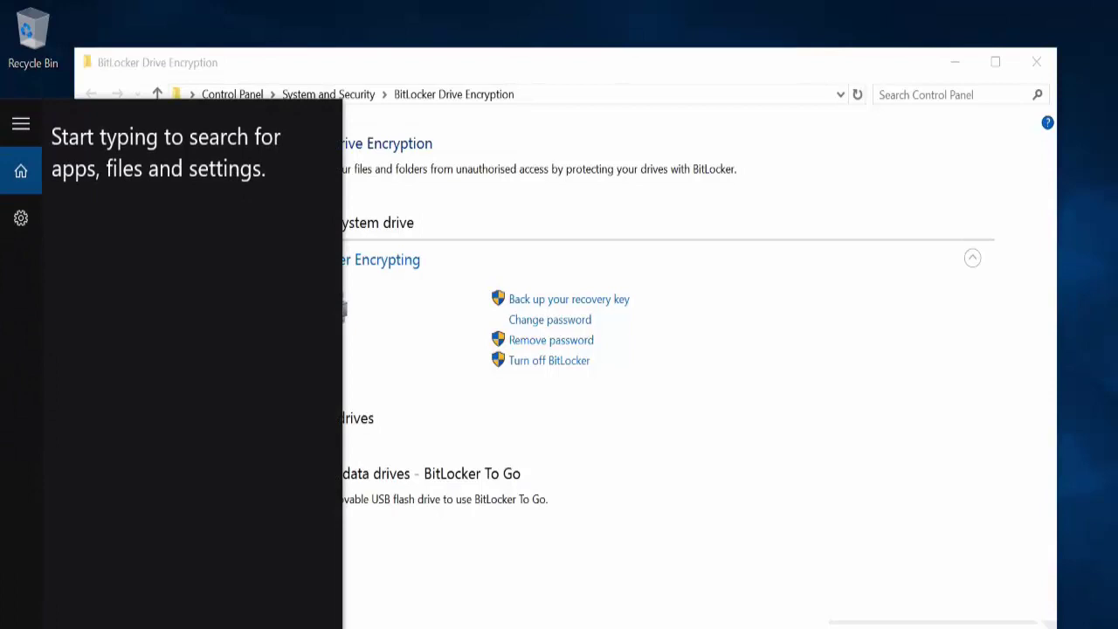
{"action": "type", "text": "gpedit"}
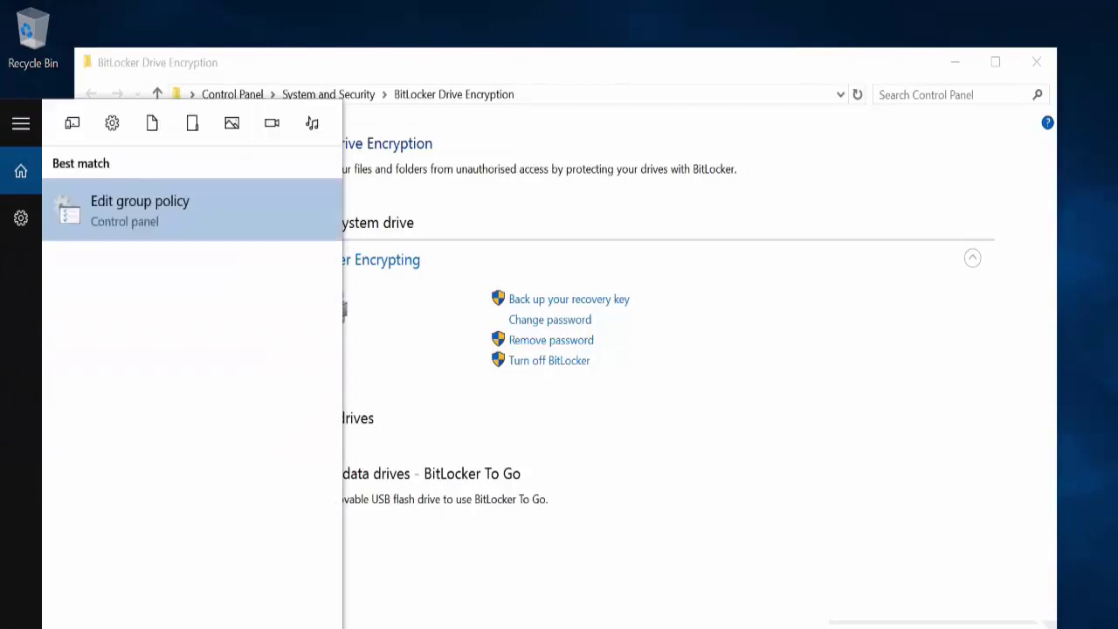
{"action": "type", "text": ".msc"}
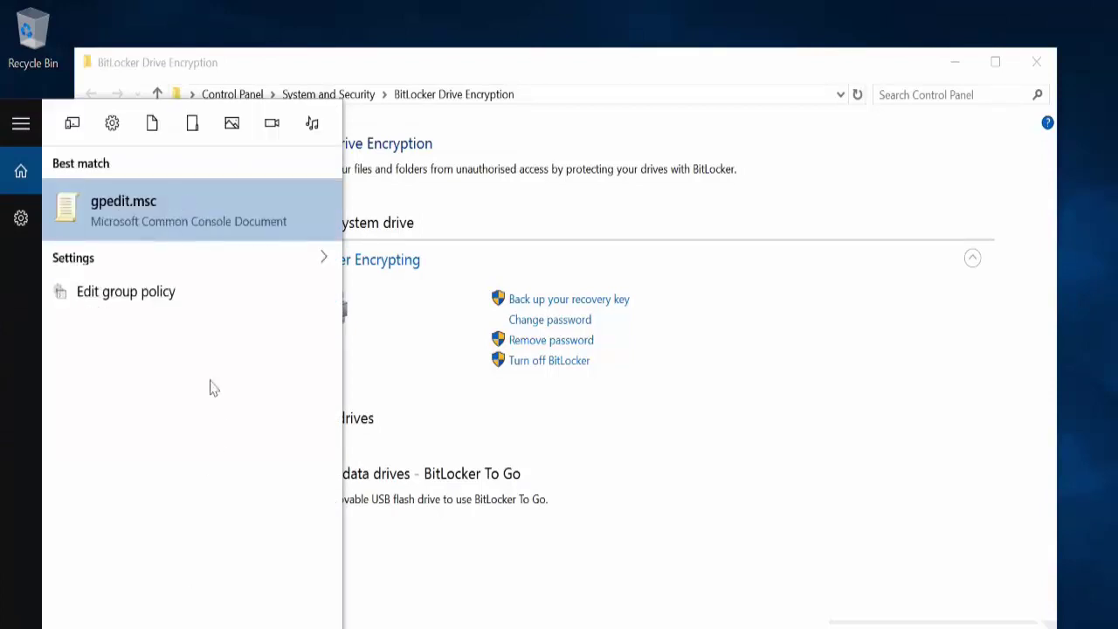
{"action": "left_click", "coordinate": [109, 216]}
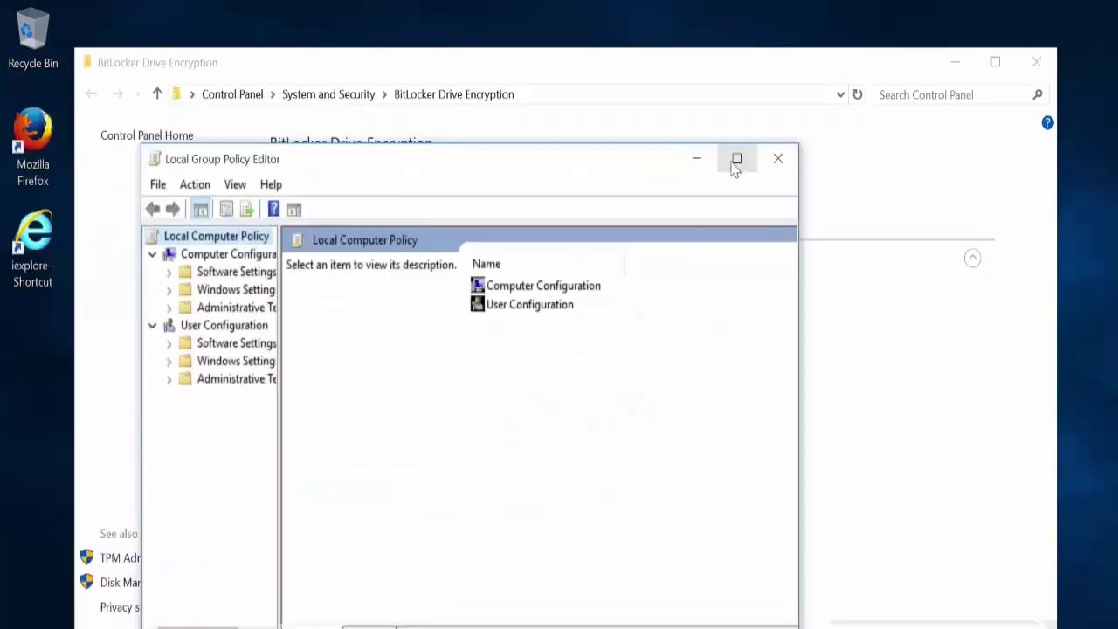
{"action": "left_click", "coordinate": [737, 159]}
{"action": "left_click_drag", "start_coordinate": [135, 349], "coordinate": [199, 343]}
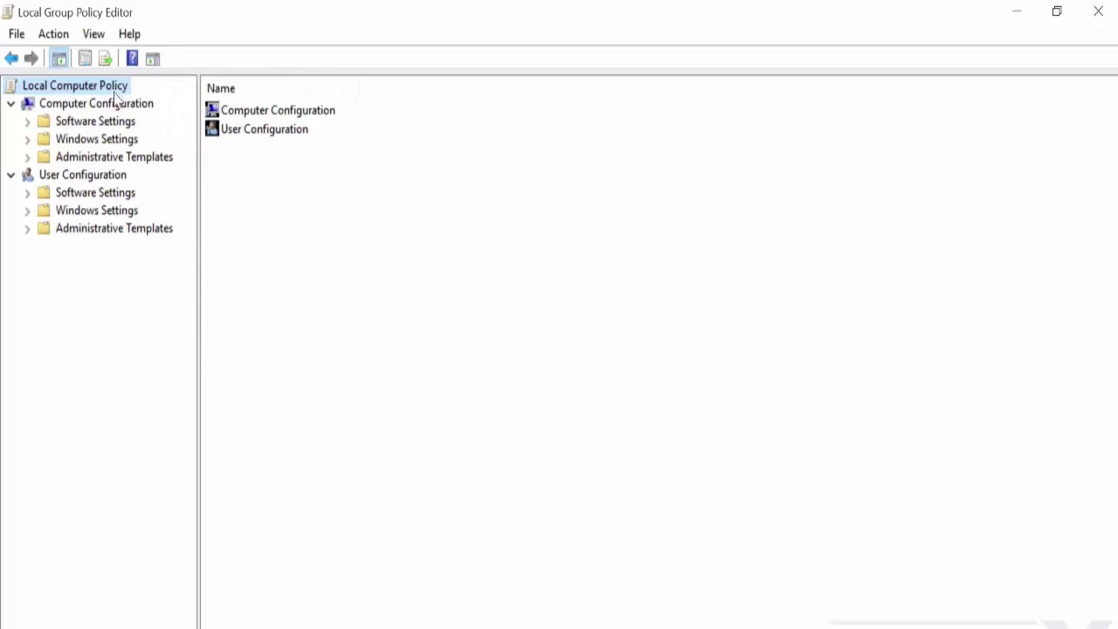
Under Computer Configuration, expand Administrative Templates and Windows Components, then select the BitLocker Drive Encryption folder
{"action": "left_click", "coordinate": [28, 157]}
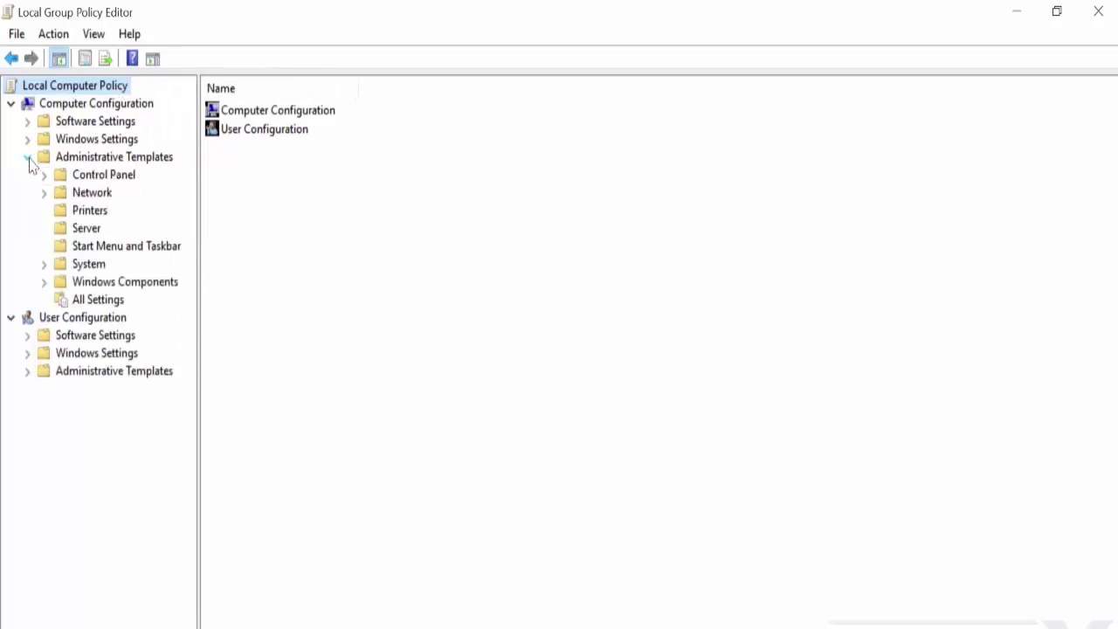
{"action": "left_click", "coordinate": [43, 282]}
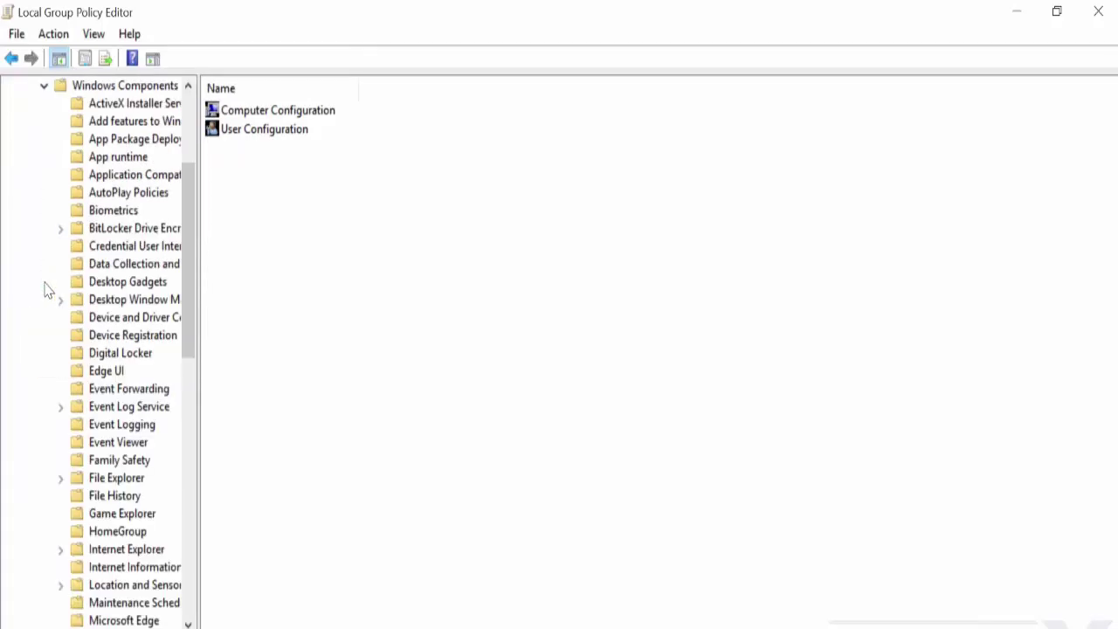
{"action": "left_click_drag", "start_coordinate": [196, 252], "coordinate": [245, 253]}
{"action": "left_click", "coordinate": [110, 231]}
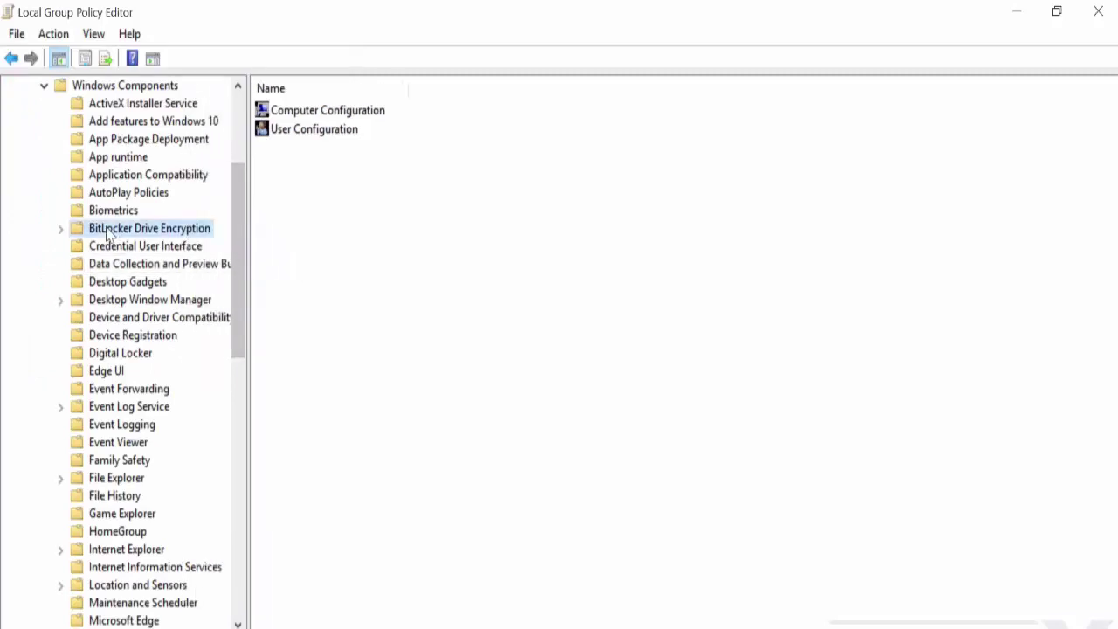
In the Operating System Drives folder under BitLocker Drive Encryption, open the "Require additional authentication at startup" policy and review its TPM options
{"action": "left_click", "coordinate": [60, 229]}
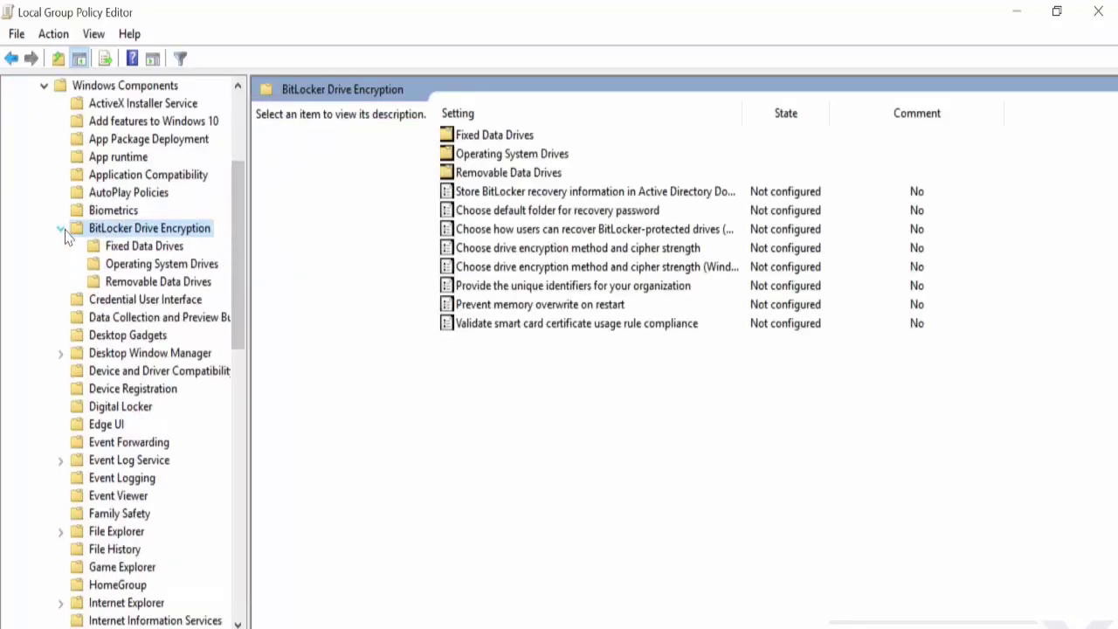
{"action": "left_click", "coordinate": [144, 265]}
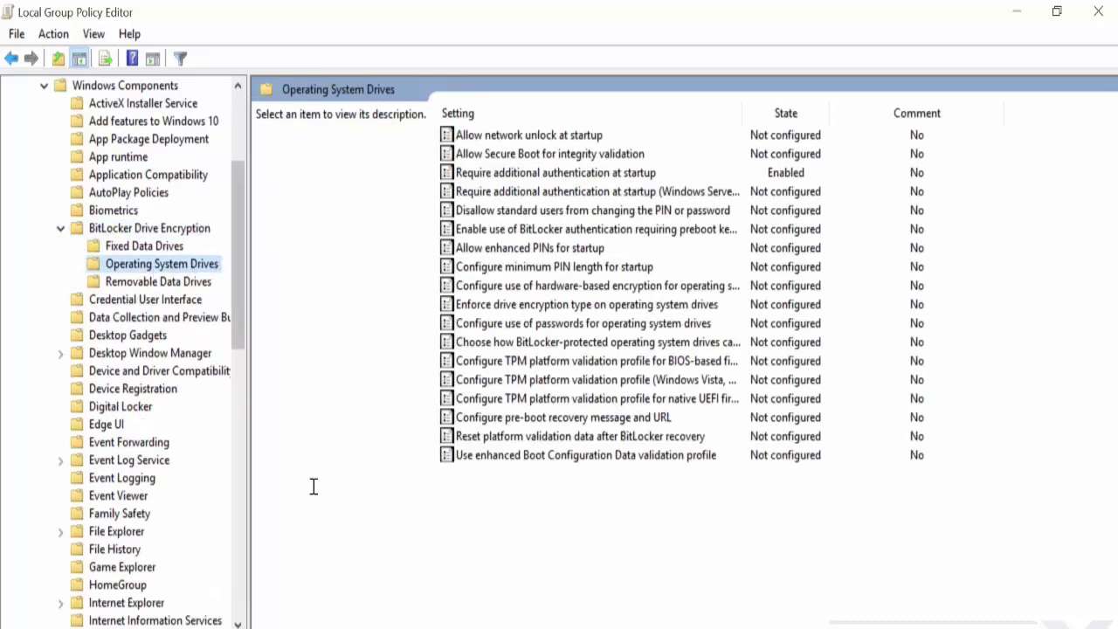
{"action": "left_click", "coordinate": [350, 603]}
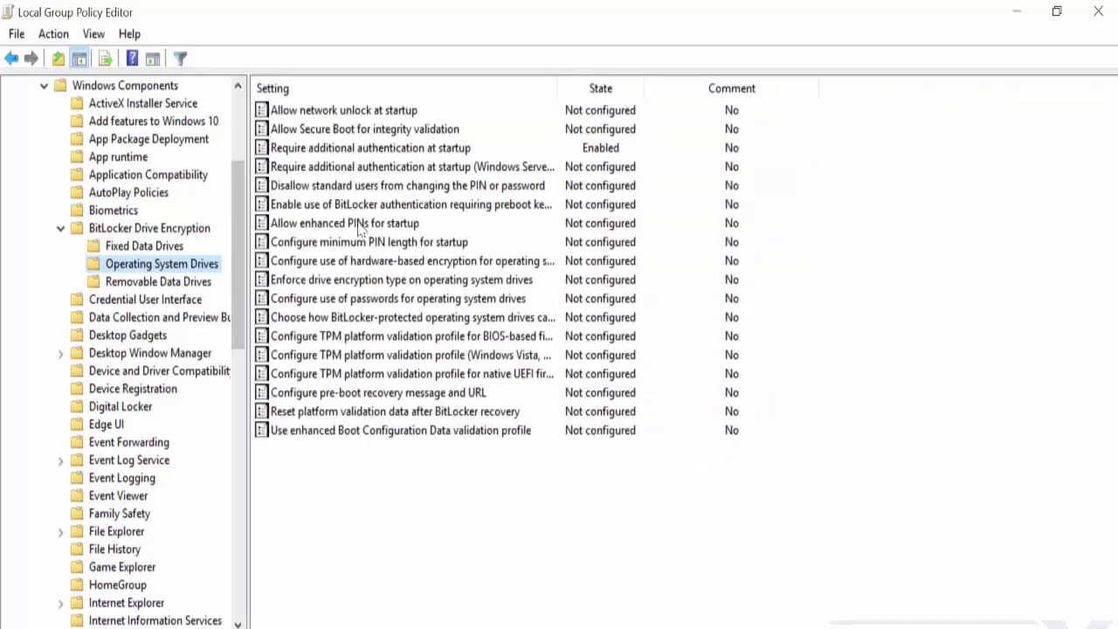
{"action": "double_click", "coordinate": [443, 151]}
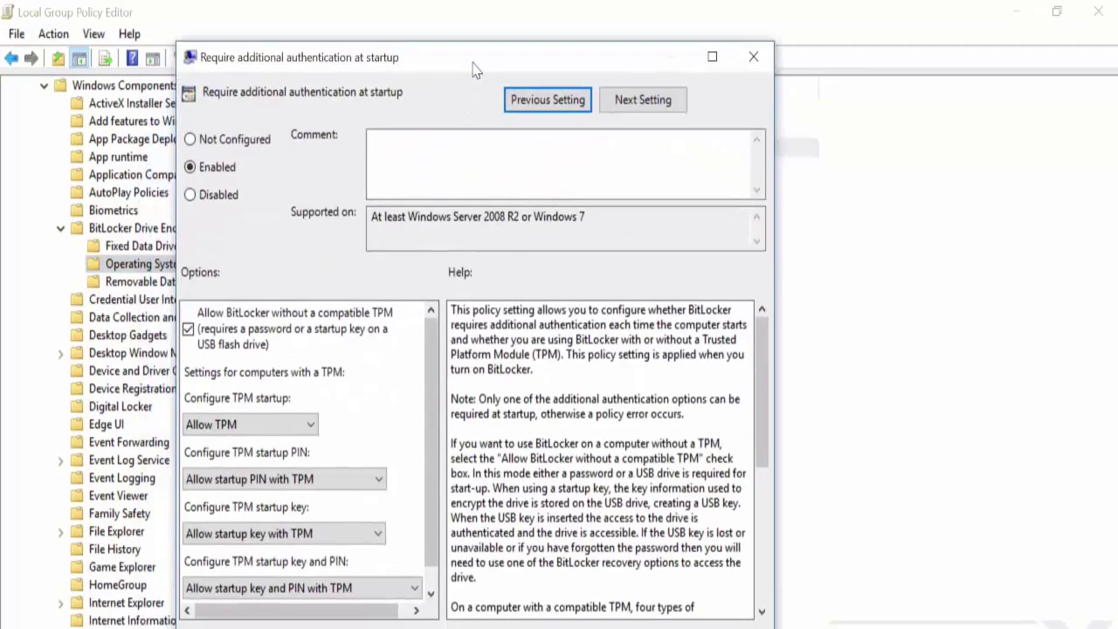
{"action": "left_click_drag", "start_coordinate": [473, 64], "coordinate": [492, 40]}
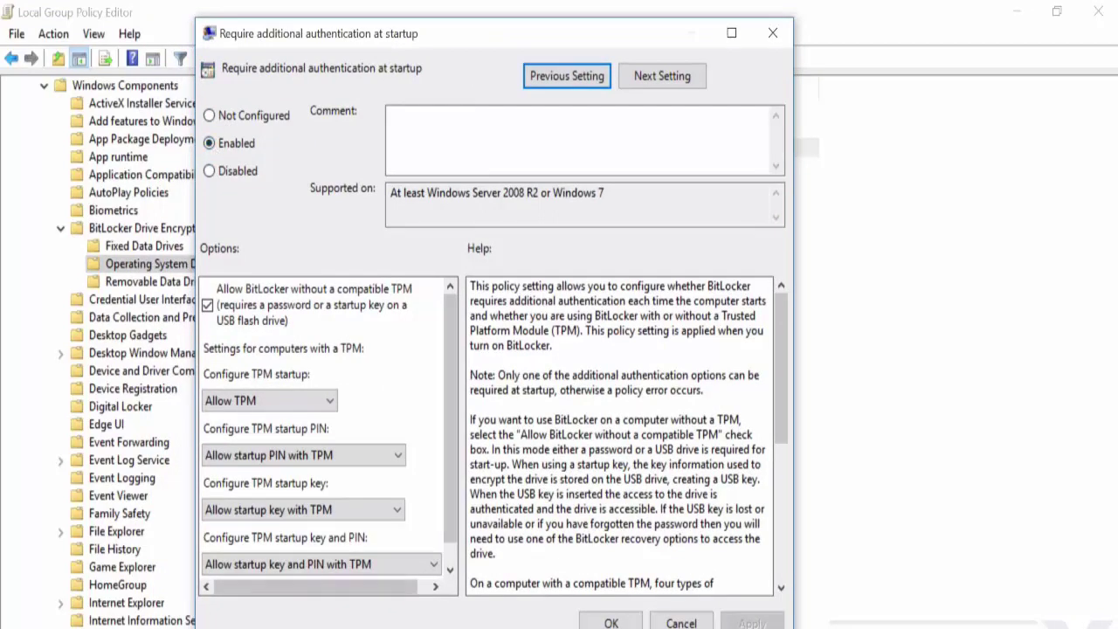
{"action": "key", "text": "alt+Tab"}
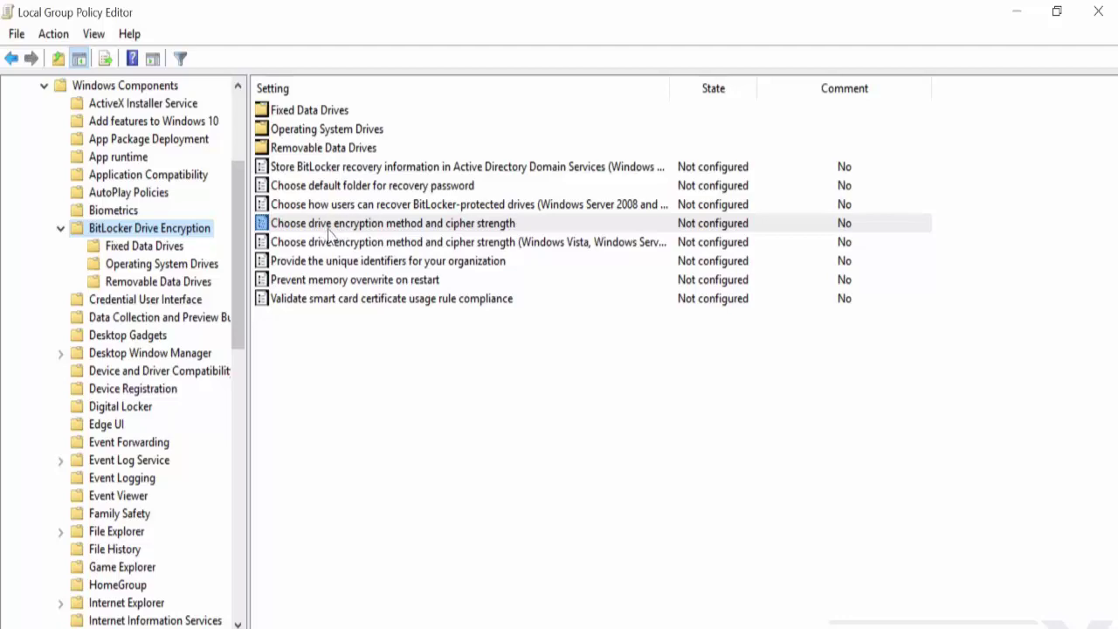
Try setting the "Choose drive encryption method and cipher strength" policy to Enabled with the AES 256-bit encryption method
{"action": "double_click", "coordinate": [335, 226]}
{"action": "left_click", "coordinate": [43, 153]}
{"action": "left_click", "coordinate": [171, 327]}
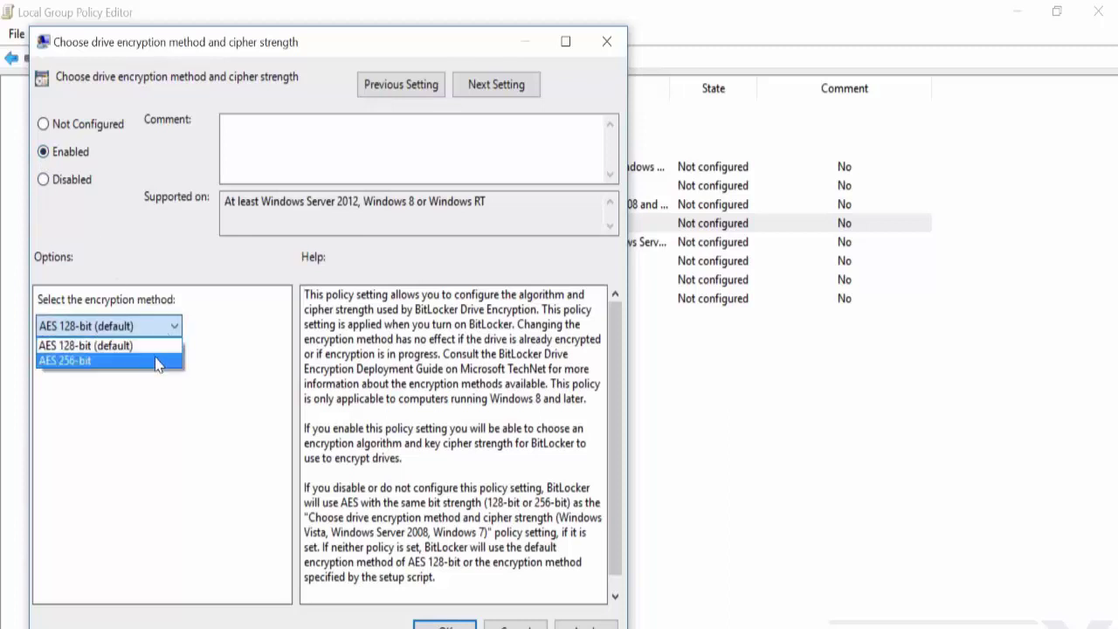
{"action": "left_click", "coordinate": [161, 361]}
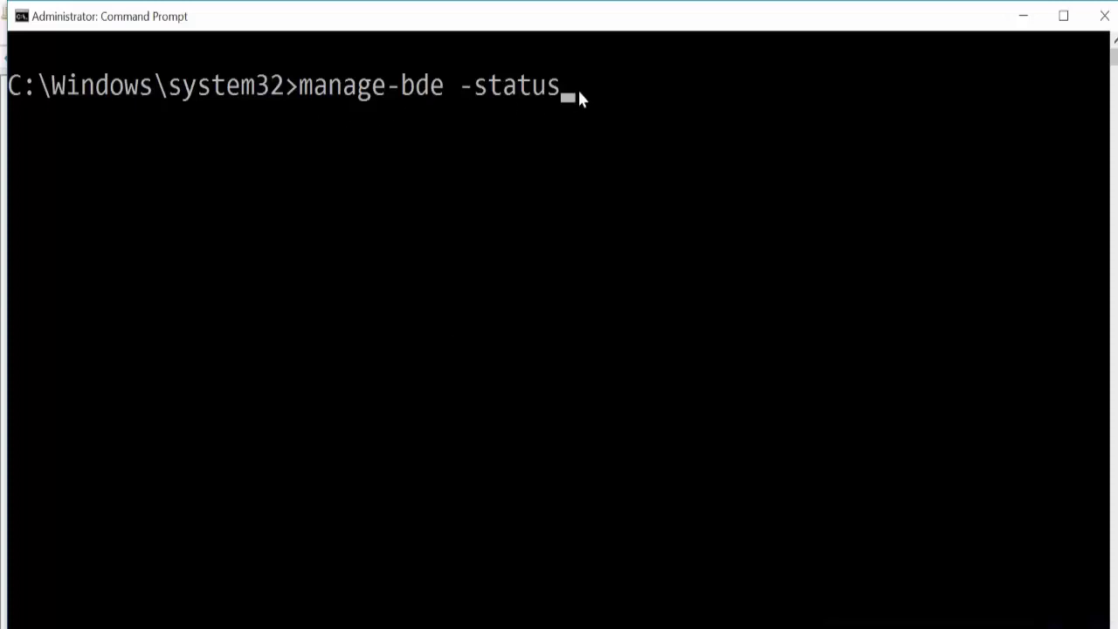
Check the drive's encryption details by running manage-bde -status in the Command Prompt, and return to the Local Group Policy Editor
{"action": "key", "text": "Return"}
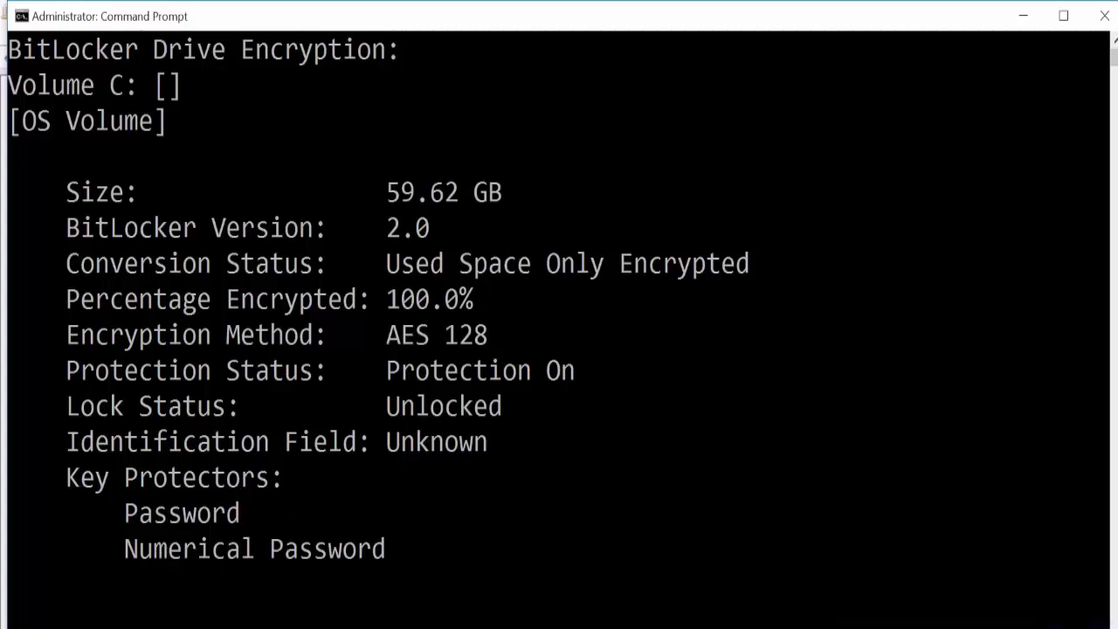
{"action": "left_click", "coordinate": [539, 628]}
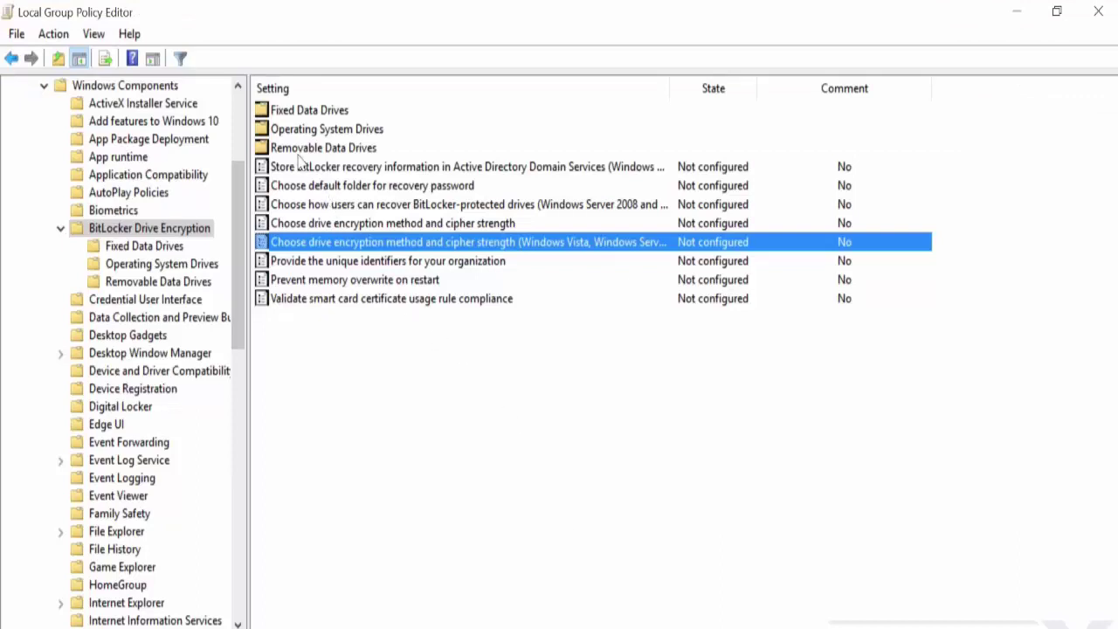
In the Operating System Drives folder, set the "Allow enhanced PINs for startup" policy to Enabled and apply it
{"action": "double_click", "coordinate": [296, 134]}
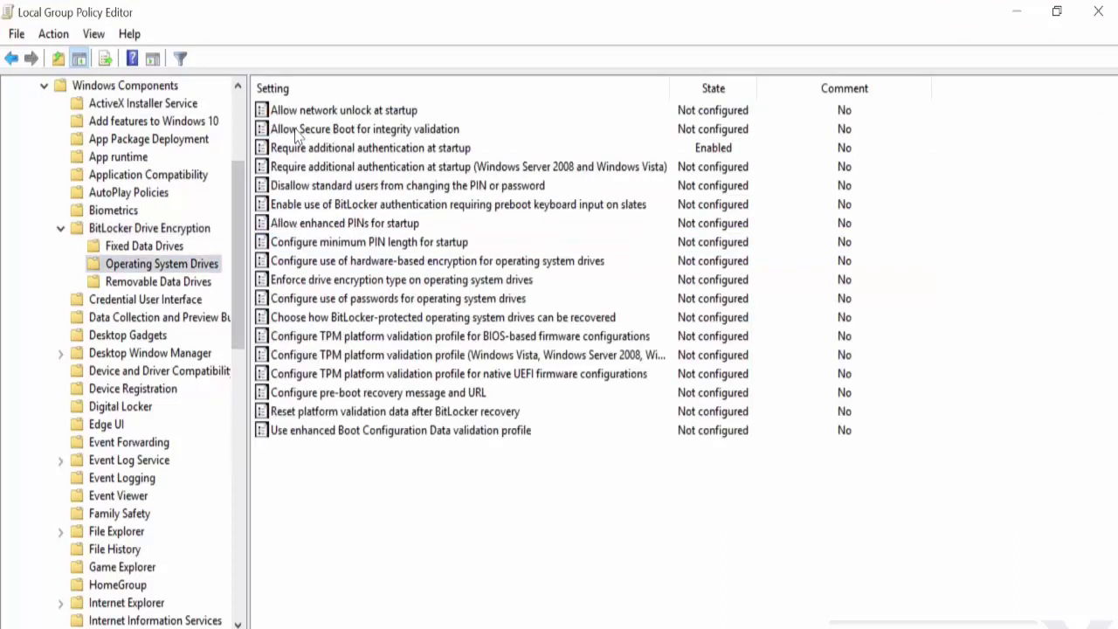
{"action": "double_click", "coordinate": [316, 225]}
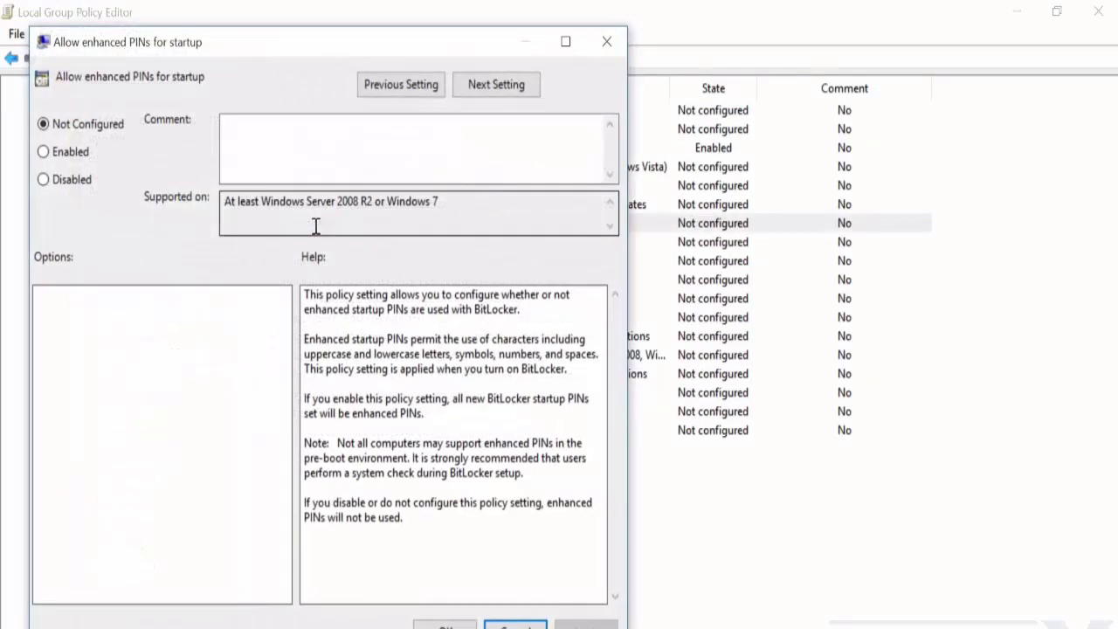
{"action": "left_click", "coordinate": [63, 159]}
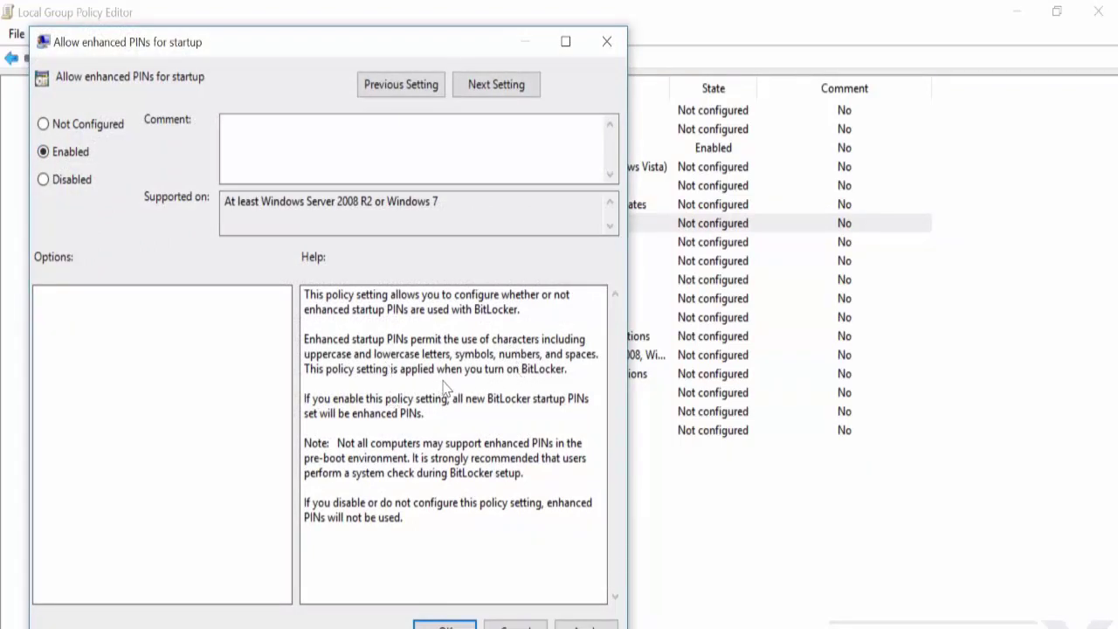
{"action": "left_click", "coordinate": [585, 622]}
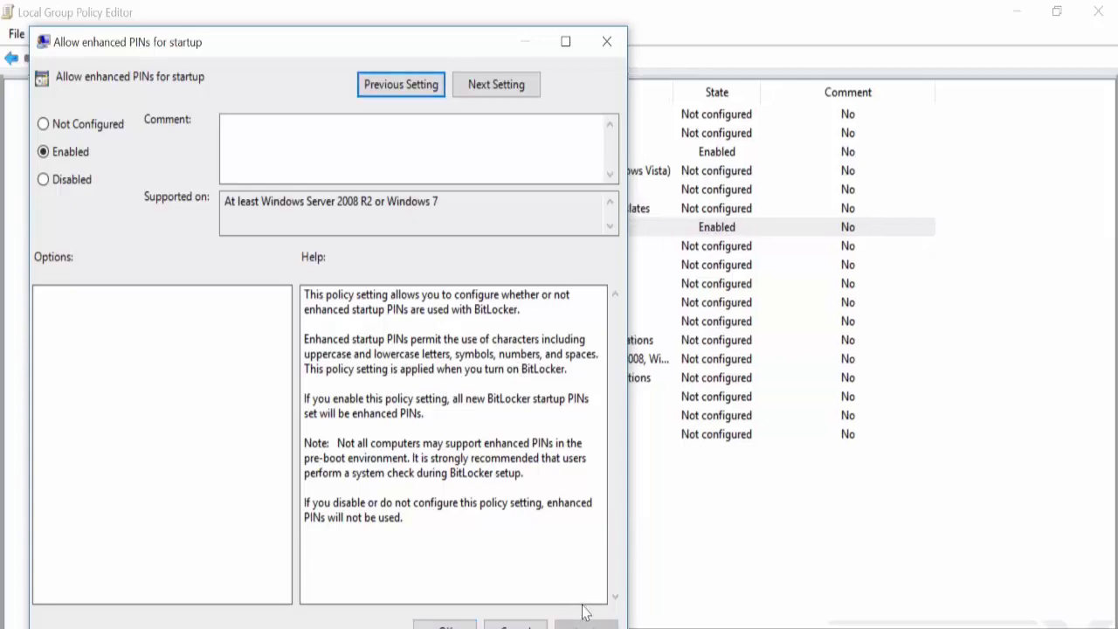
{"action": "left_click", "coordinate": [446, 626]}
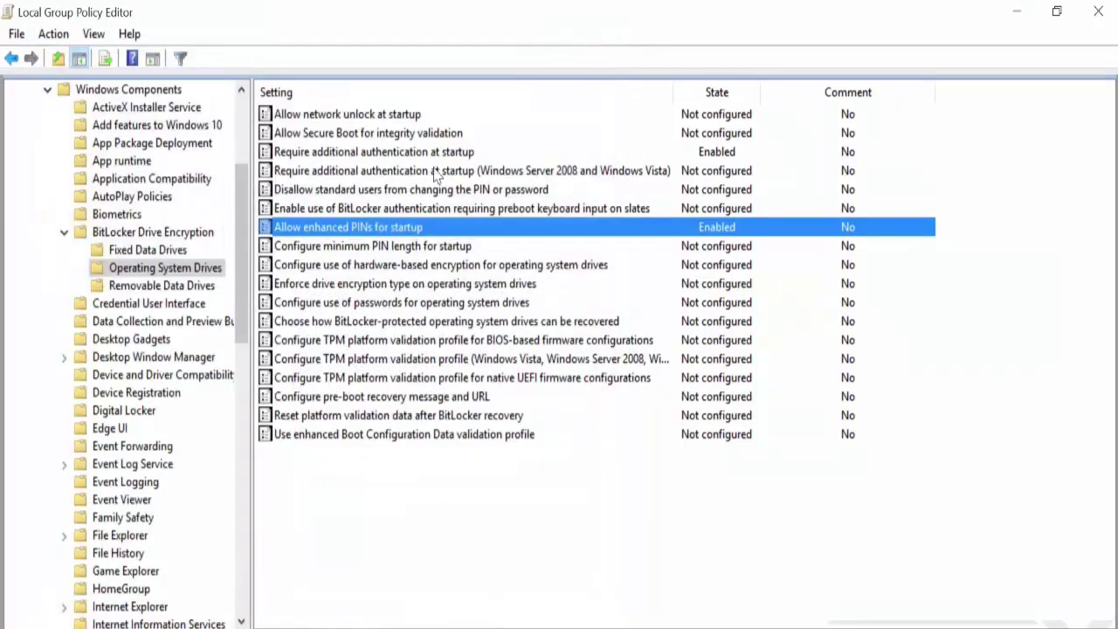